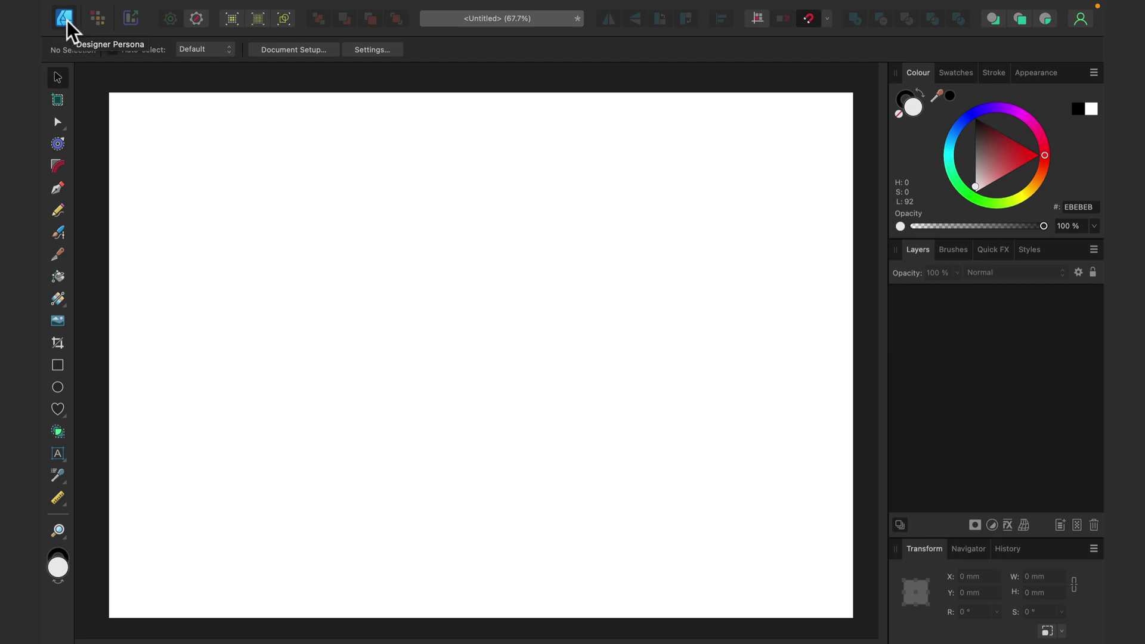
Switch to Pixel Persona, back to Designer Persona, then return to Pixel Persona
{"action": "left_click", "coordinate": [100, 16]}
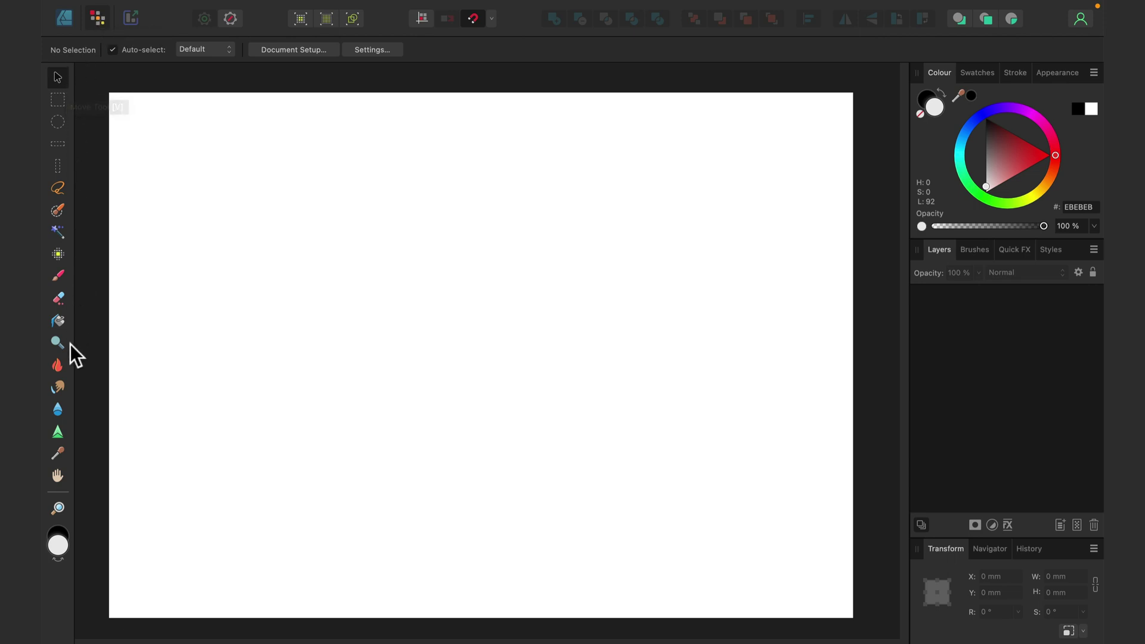
{"action": "left_click", "coordinate": [64, 16]}
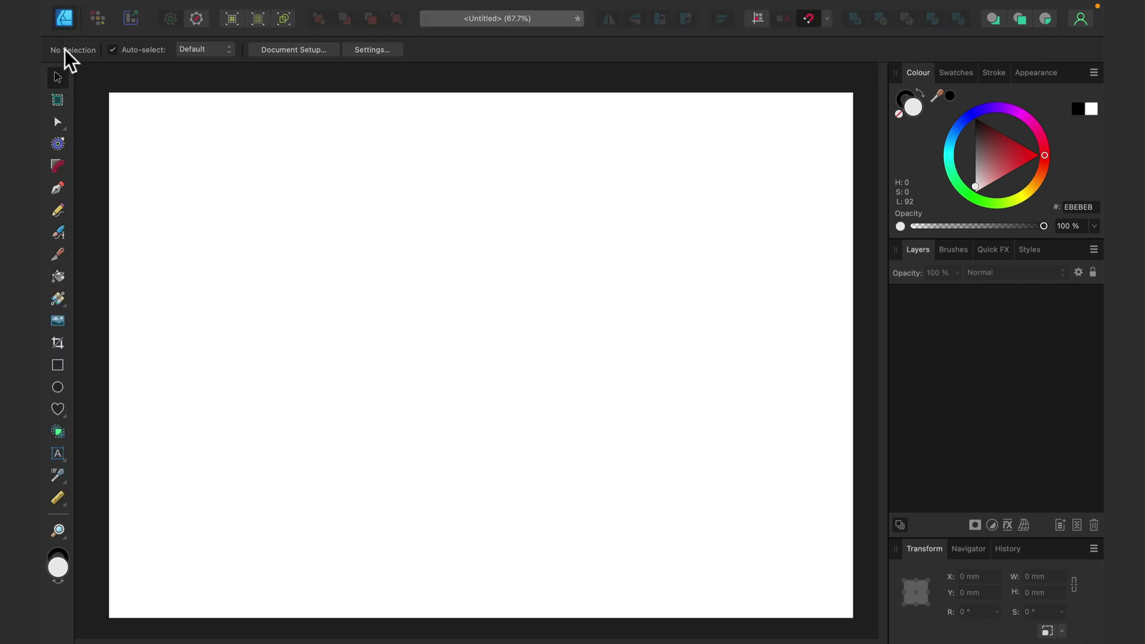
{"action": "left_click", "coordinate": [97, 18]}
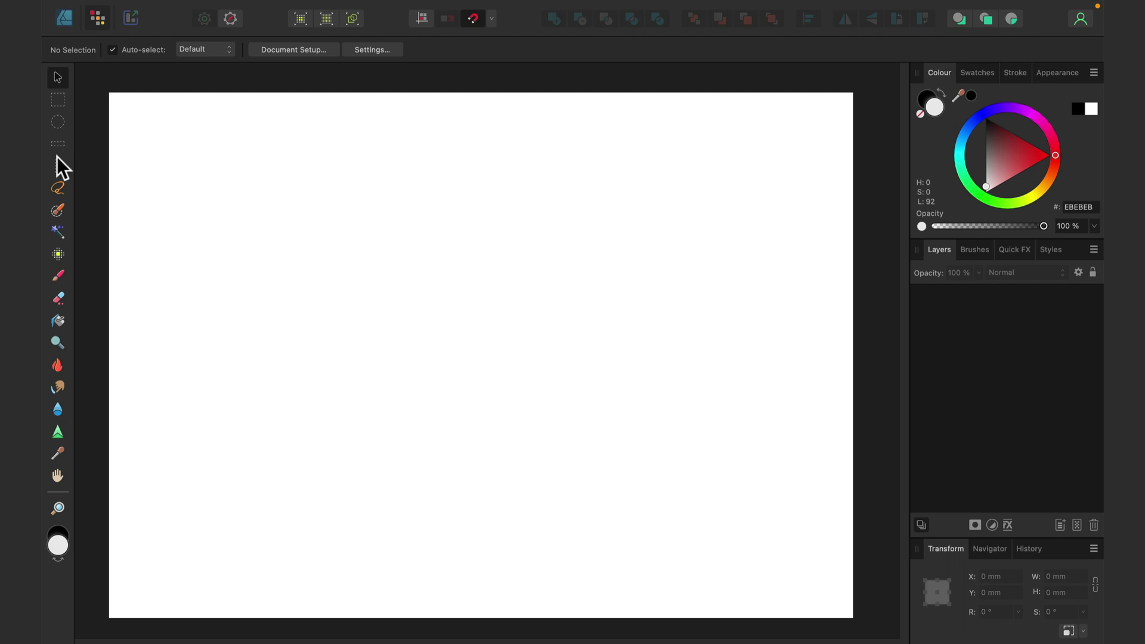
Draw a rectangular marquee selection on the page, move it toward the centre, then clear it
{"action": "left_click", "coordinate": [58, 100]}
{"action": "left_click_drag", "start_coordinate": [173, 129], "coordinate": [392, 318]}
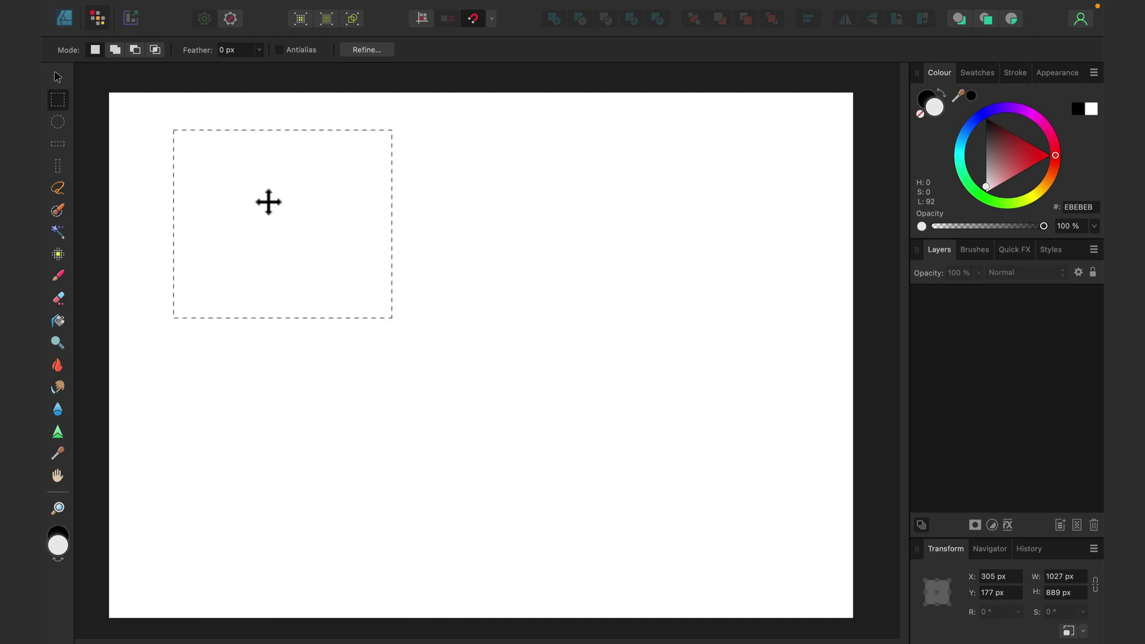
{"action": "left_click", "coordinate": [56, 123]}
{"action": "left_click_drag", "start_coordinate": [235, 171], "coordinate": [418, 318]}
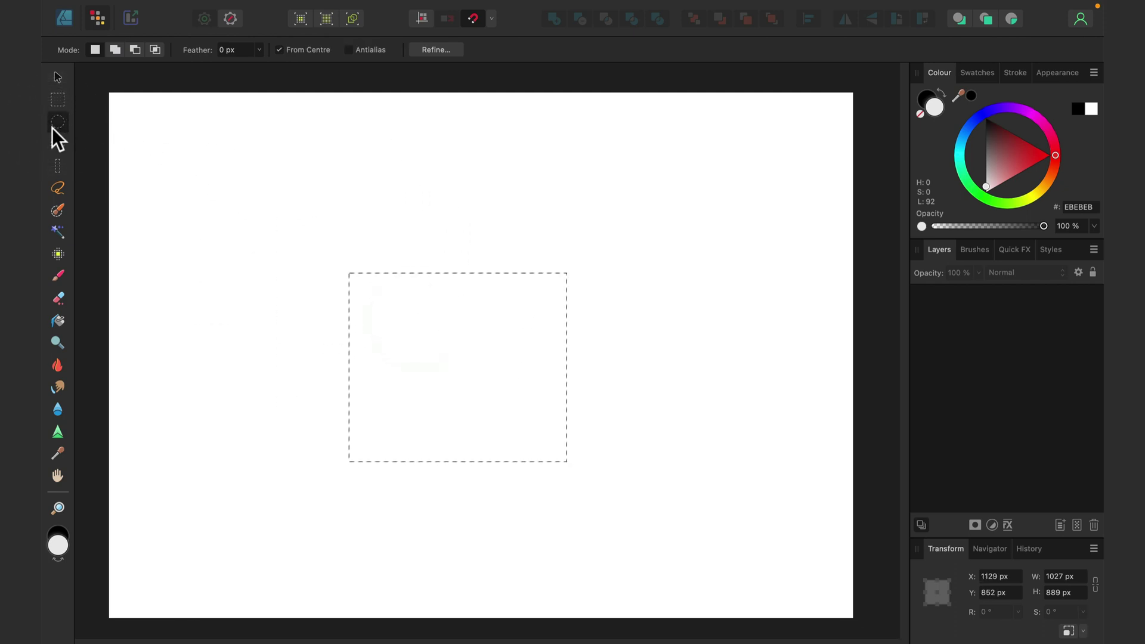
{"action": "left_click", "coordinate": [169, 127]}
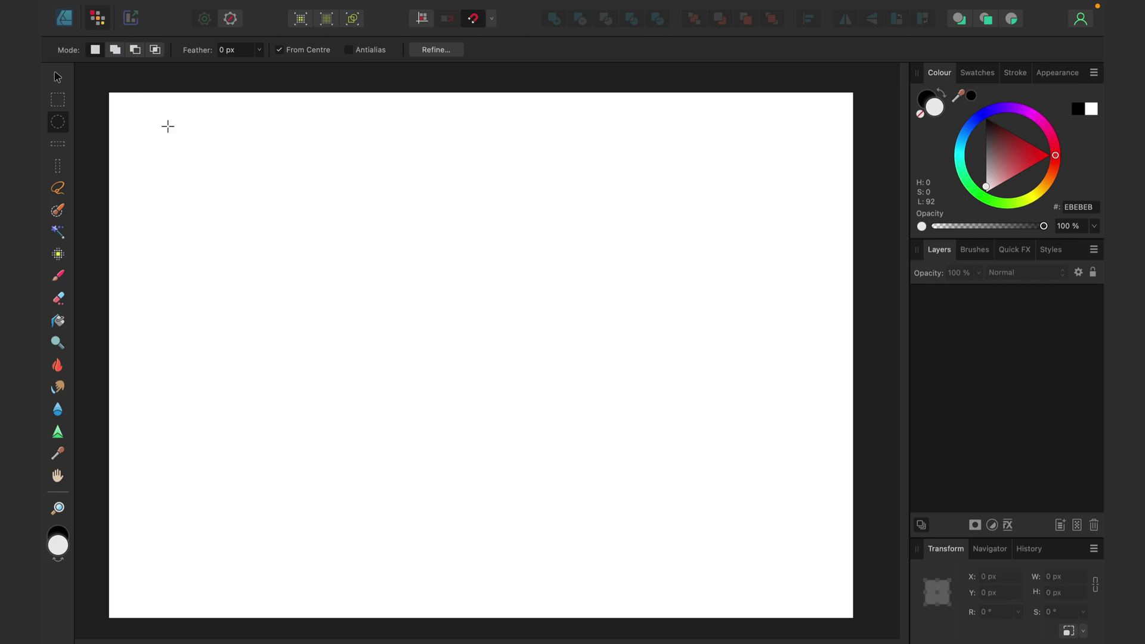
Draw an elliptical selection near the page's top-left corner and deselect it
{"action": "mouse_move", "coordinate": [266, 12]}
{"action": "left_click", "coordinate": [321, 8]}
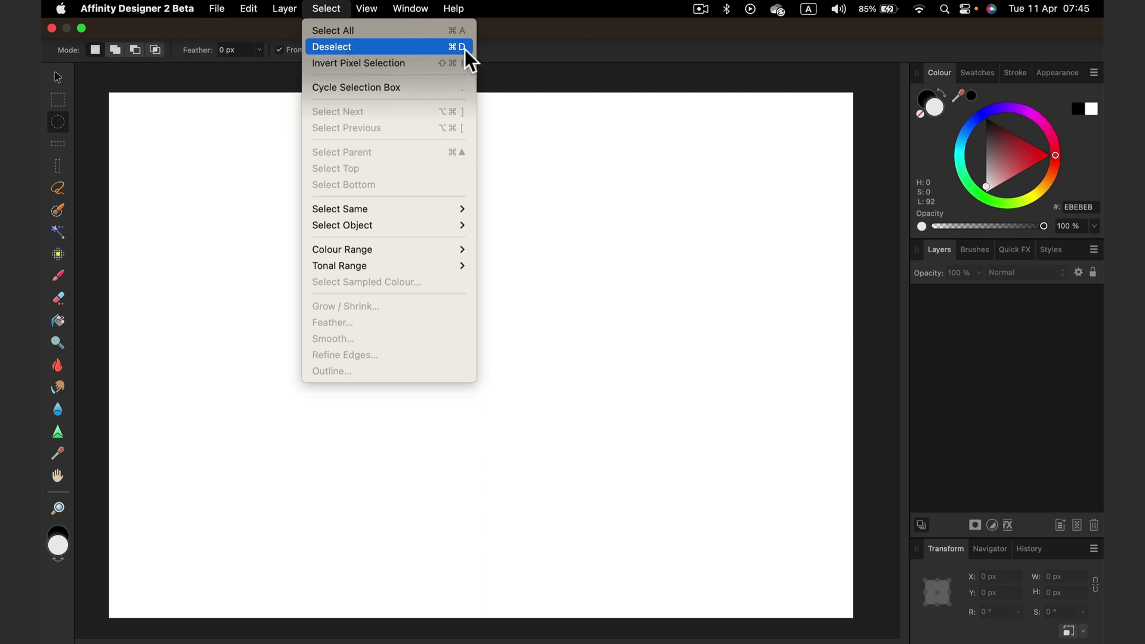
{"action": "left_click", "coordinate": [58, 119]}
{"action": "left_click_drag", "start_coordinate": [187, 150], "coordinate": [258, 213]}
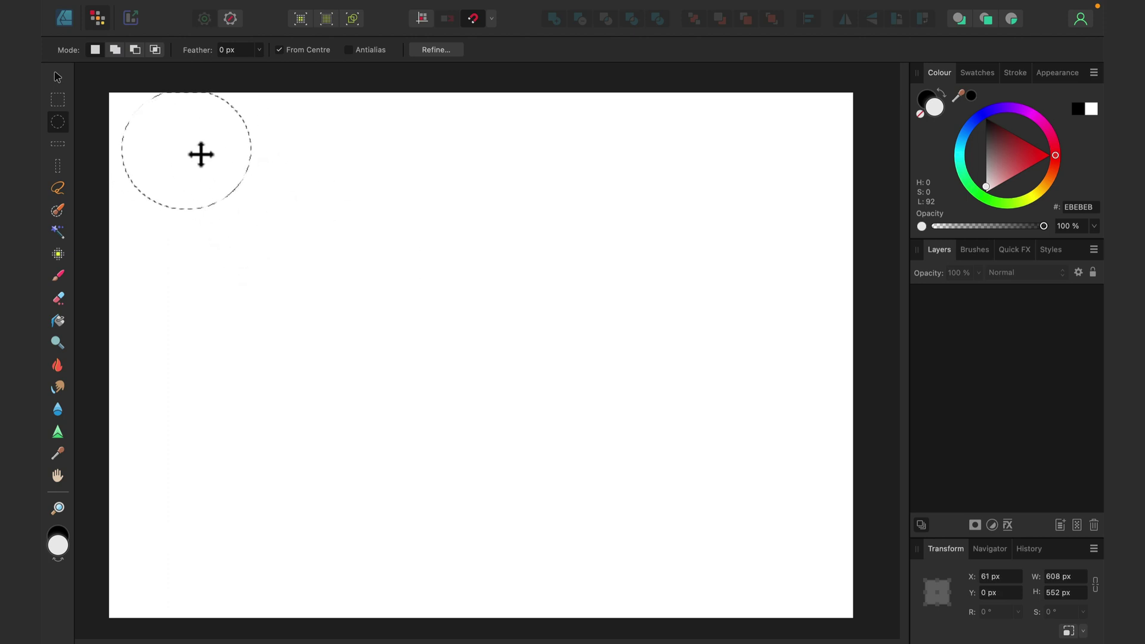
{"action": "key", "text": "ctrl+d"}
Make a one-pixel single-row selection, then a single-column selection, and reposition the column
{"action": "left_click", "coordinate": [53, 145]}
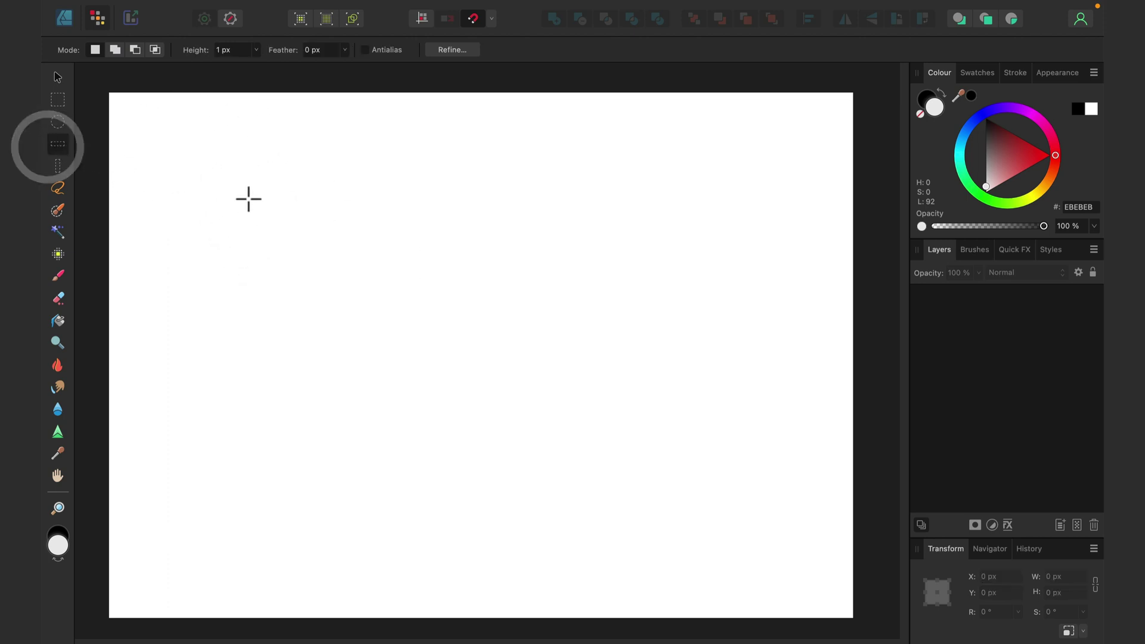
{"action": "left_click", "coordinate": [468, 182]}
{"action": "left_click", "coordinate": [58, 169]}
{"action": "left_click", "coordinate": [399, 156]}
{"action": "left_click", "coordinate": [368, 155]}
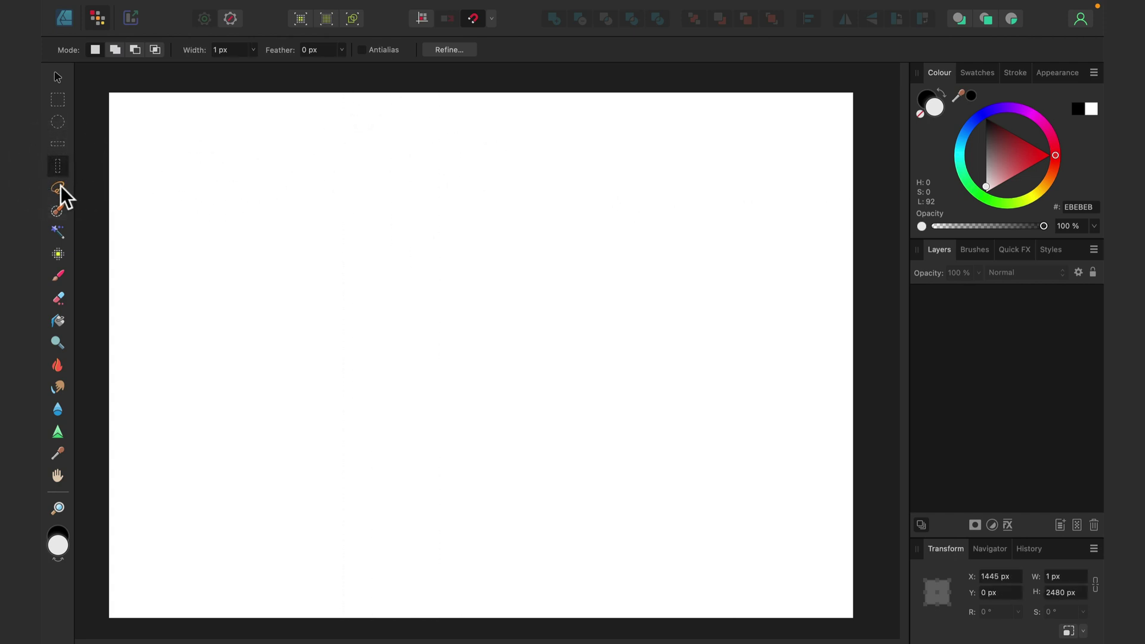
{"action": "left_click", "coordinate": [60, 190]}
{"action": "mouse_move", "coordinate": [416, 370]}
{"action": "left_mouse_down"}
{"action": "mouse_move", "coordinate": [375, 351]}
{"action": "mouse_move", "coordinate": [349, 249]}
{"action": "mouse_move", "coordinate": [374, 159]}
{"action": "mouse_move", "coordinate": [500, 186]}
{"action": "mouse_move", "coordinate": [592, 282]}
{"action": "mouse_move", "coordinate": [499, 395]}
{"action": "mouse_move", "coordinate": [422, 370]}
{"action": "left_mouse_up"}
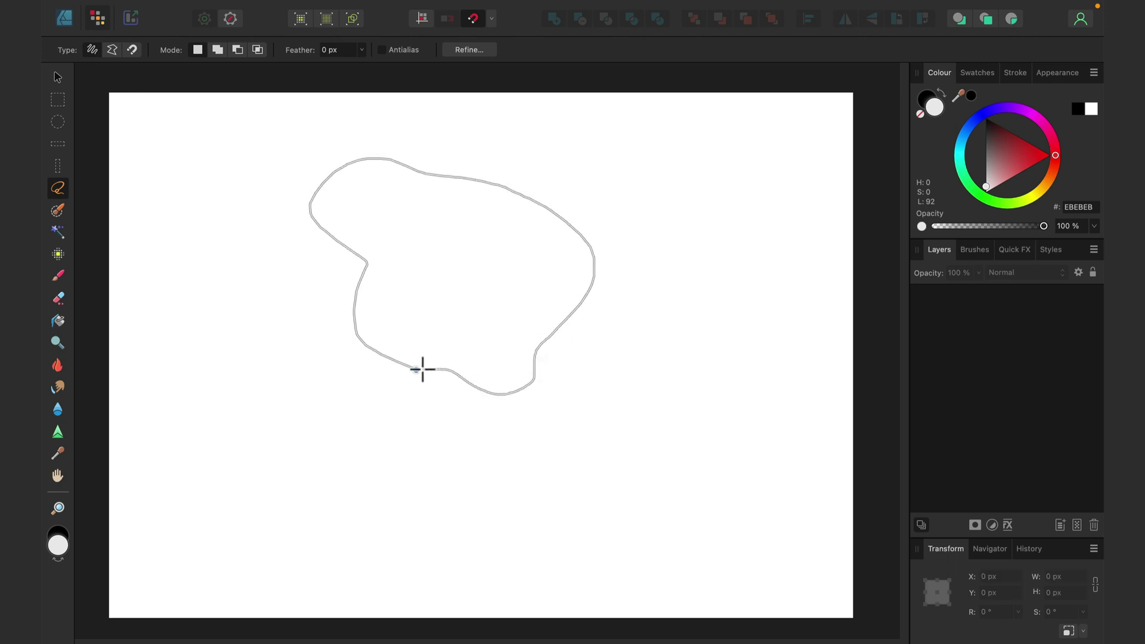
{"action": "left_click", "coordinate": [113, 51]}
{"action": "left_click", "coordinate": [217, 278]}
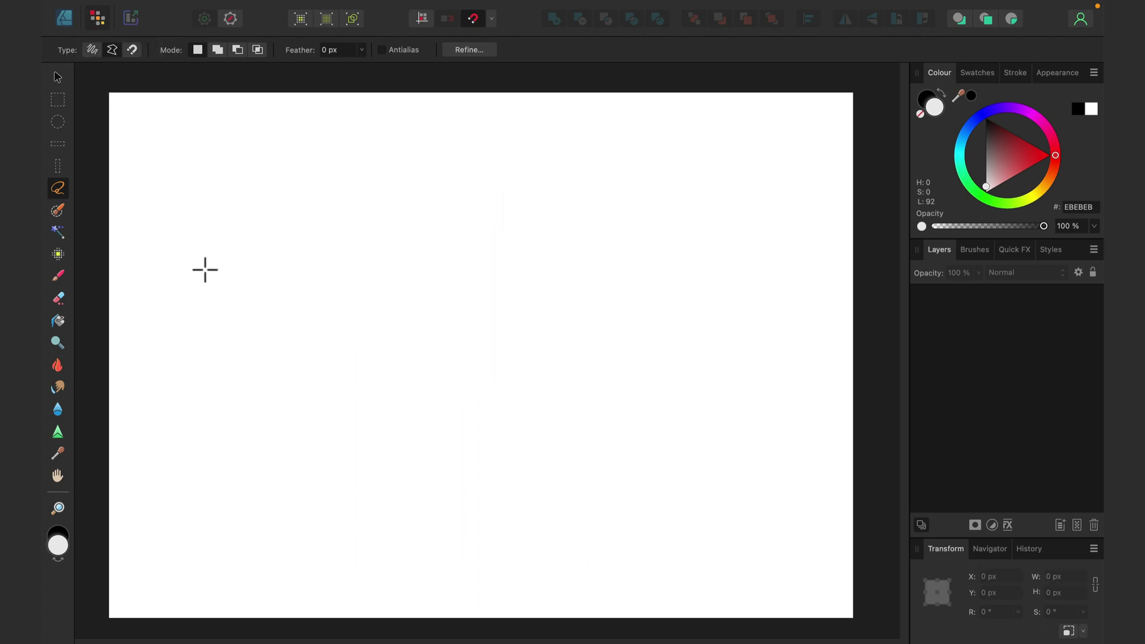
{"action": "left_click", "coordinate": [240, 190]}
{"action": "left_click", "coordinate": [318, 183]}
{"action": "left_click", "coordinate": [405, 153]}
{"action": "left_click", "coordinate": [473, 179]}
{"action": "left_click", "coordinate": [561, 226]}
{"action": "left_click", "coordinate": [559, 293]}
{"action": "left_click", "coordinate": [522, 371]}
{"action": "left_click", "coordinate": [401, 384]}
{"action": "left_click", "coordinate": [298, 368]}
{"action": "left_click", "coordinate": [271, 300]}
{"action": "double_click", "coordinate": [243, 311]}
{"action": "key", "text": "super+d"}
{"action": "left_click", "coordinate": [132, 49]}
{"action": "left_click", "coordinate": [241, 198]}
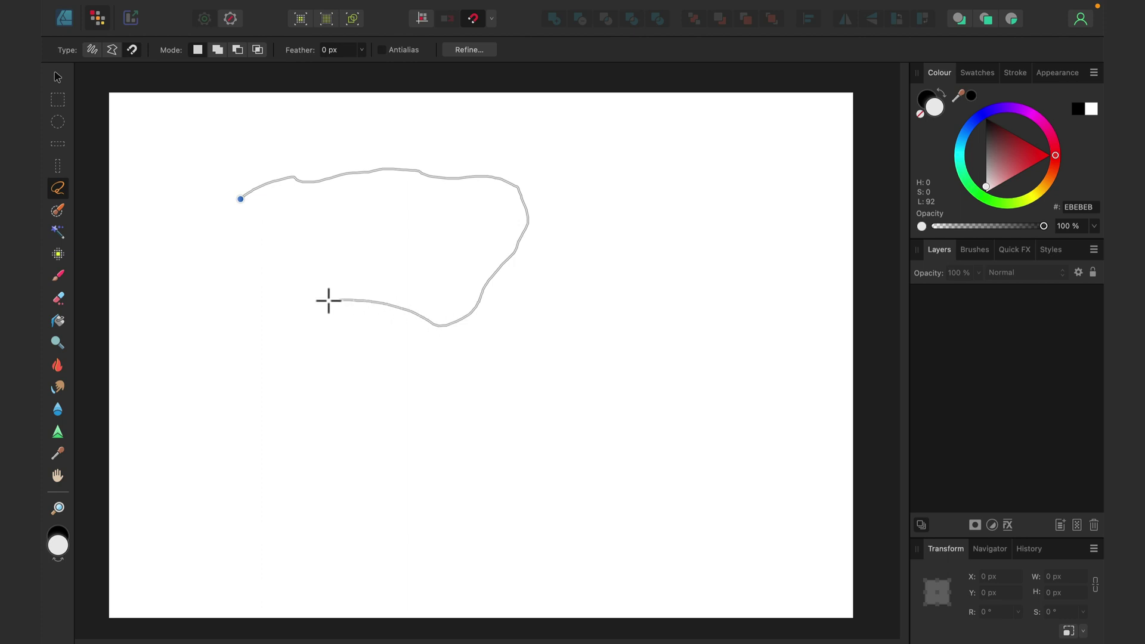
{"action": "left_click", "coordinate": [226, 195]}
{"action": "left_click", "coordinate": [240, 198]}
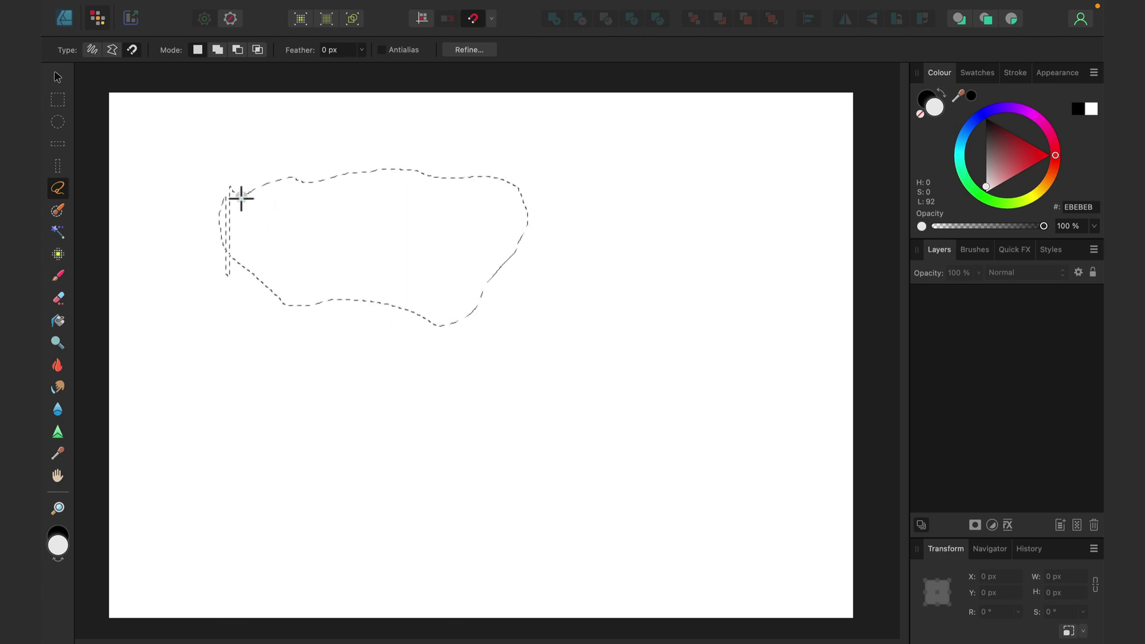
{"action": "left_click", "coordinate": [495, 307]}
Untick Stroke in the Window menu and turn on the Pixabay Stock panel
{"action": "left_click", "coordinate": [1095, 250]}
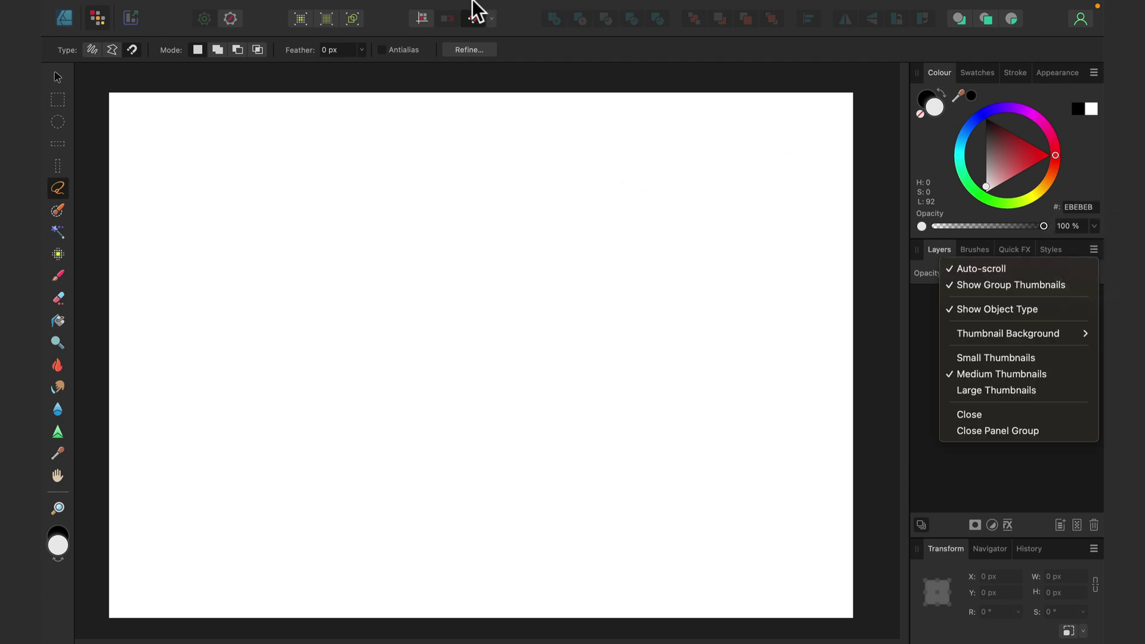
{"action": "left_click", "coordinate": [529, 36]}
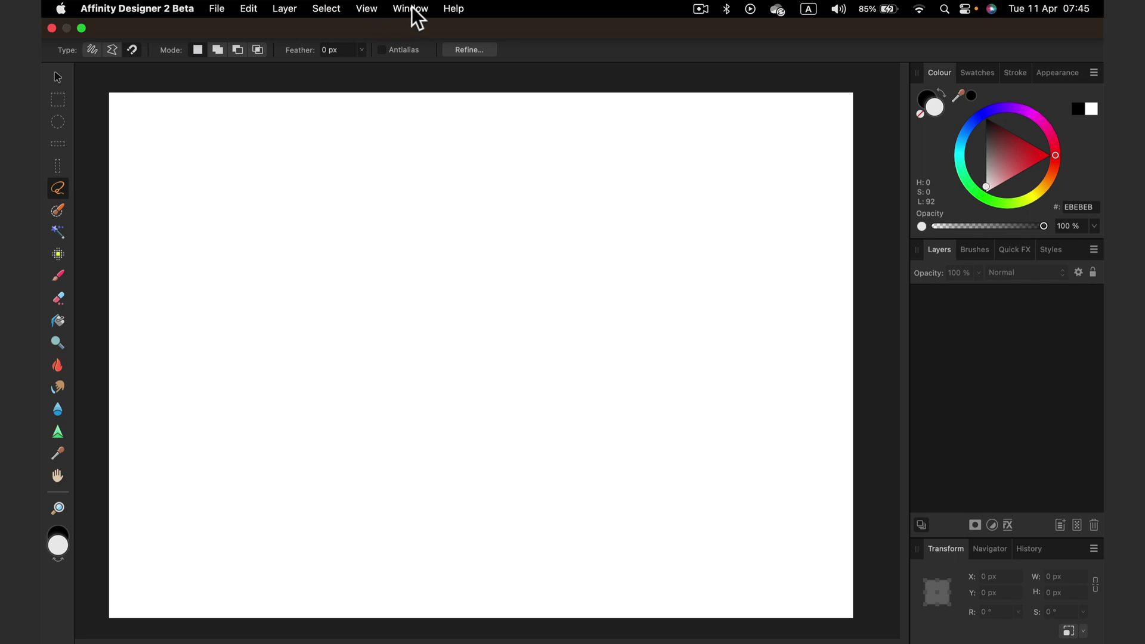
{"action": "left_click", "coordinate": [411, 8]}
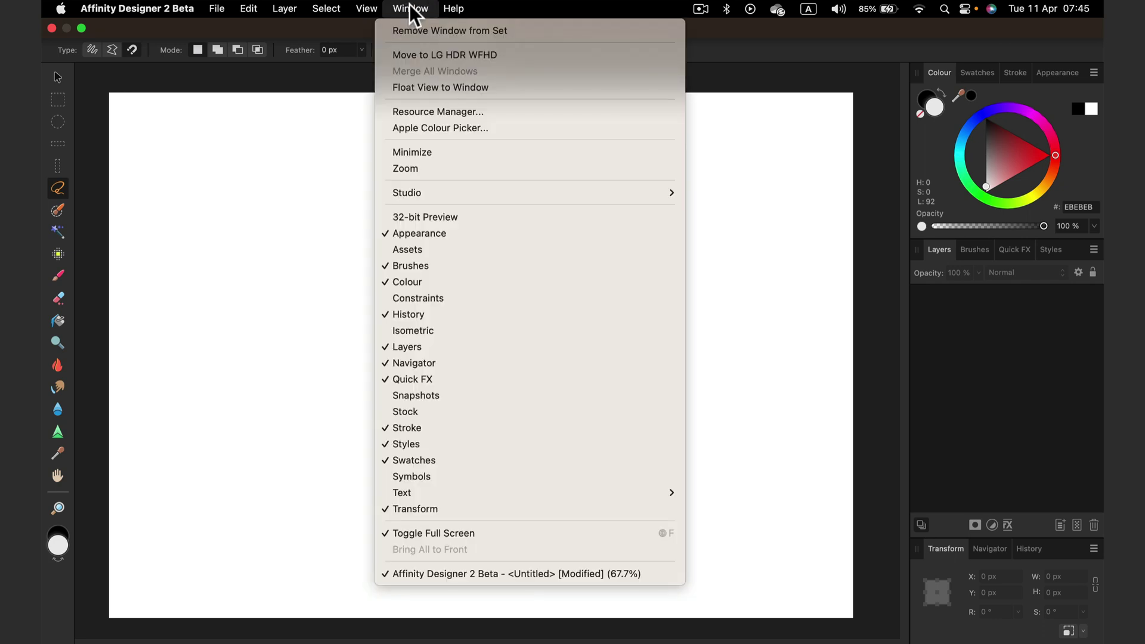
{"action": "left_click", "coordinate": [414, 429]}
{"action": "left_click", "coordinate": [404, 7]}
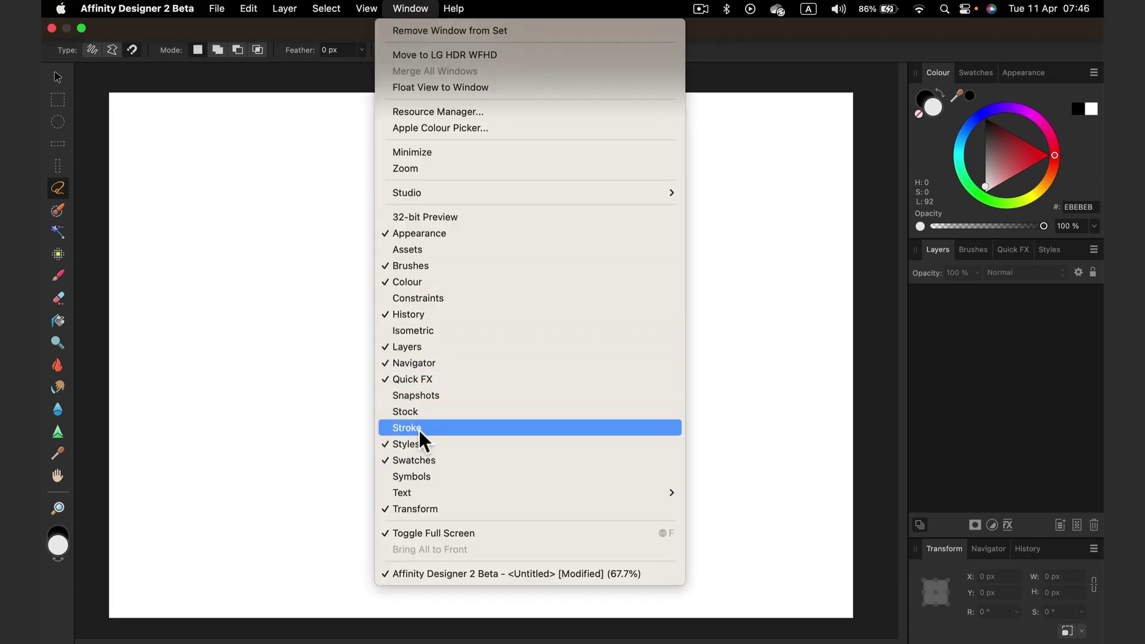
{"action": "left_click", "coordinate": [419, 413]}
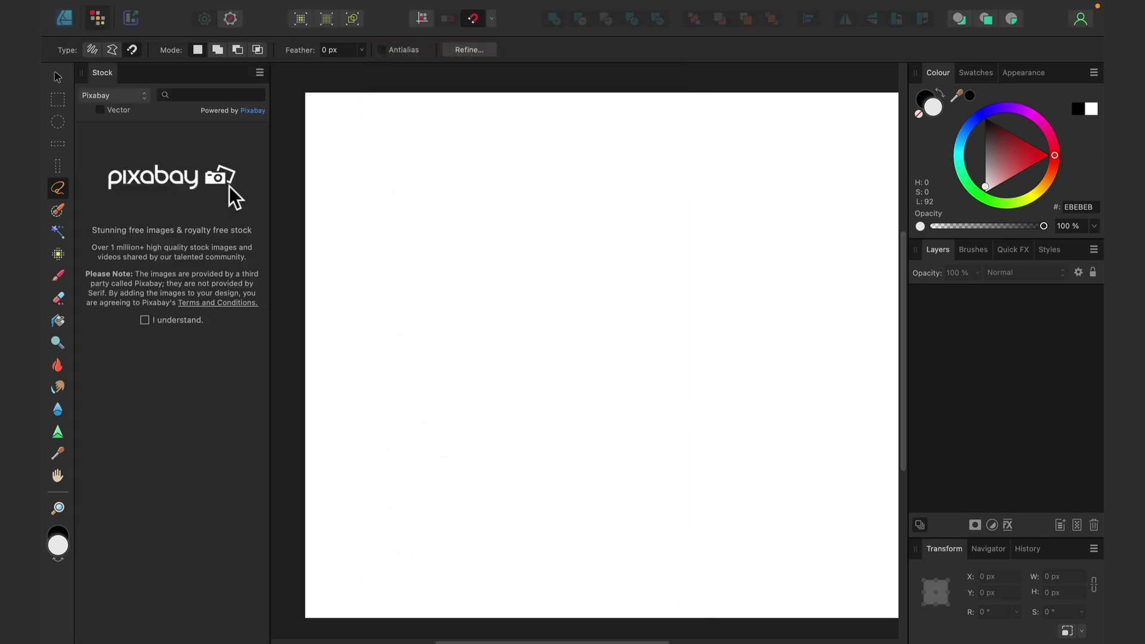
Search Stock for 'cit' and drag the harbour bridge photo onto the page, accepting the terms
{"action": "left_click", "coordinate": [219, 94]}
{"action": "type", "text": "city"}
{"action": "key", "text": "Return"}
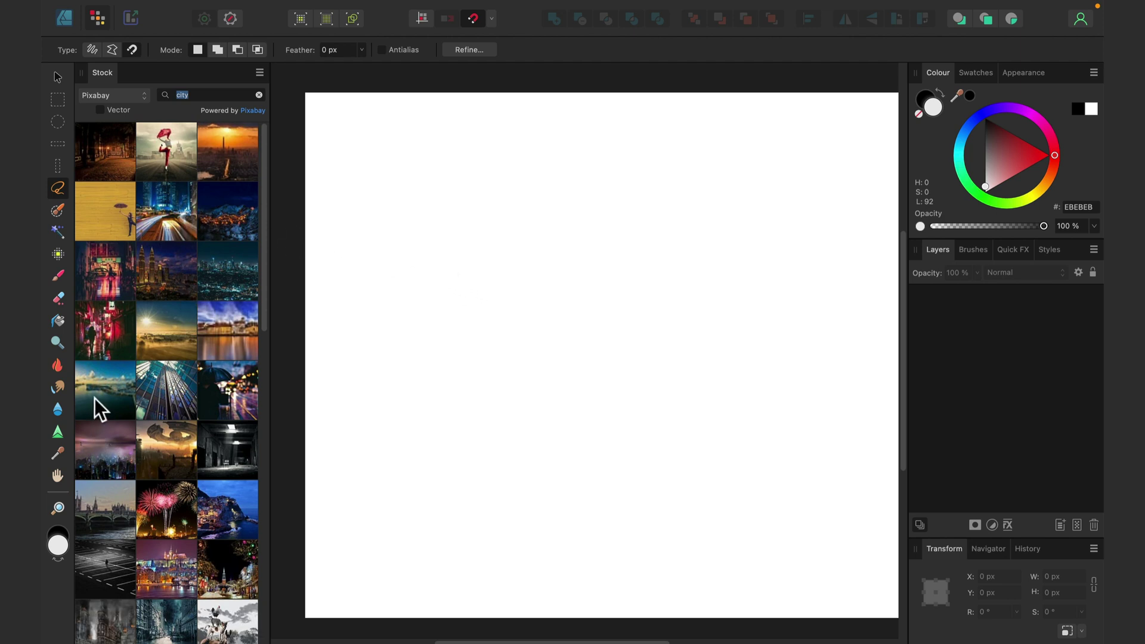
{"action": "left_click", "coordinate": [103, 380]}
{"action": "left_click_drag", "start_coordinate": [104, 385], "coordinate": [519, 292]}
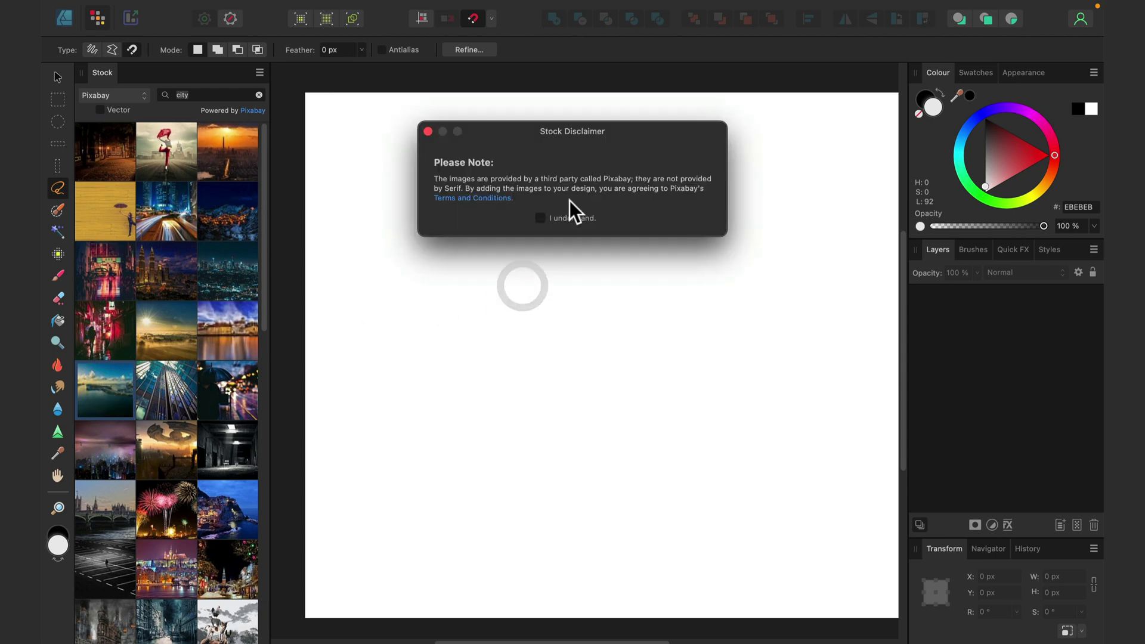
{"action": "left_click", "coordinate": [541, 219]}
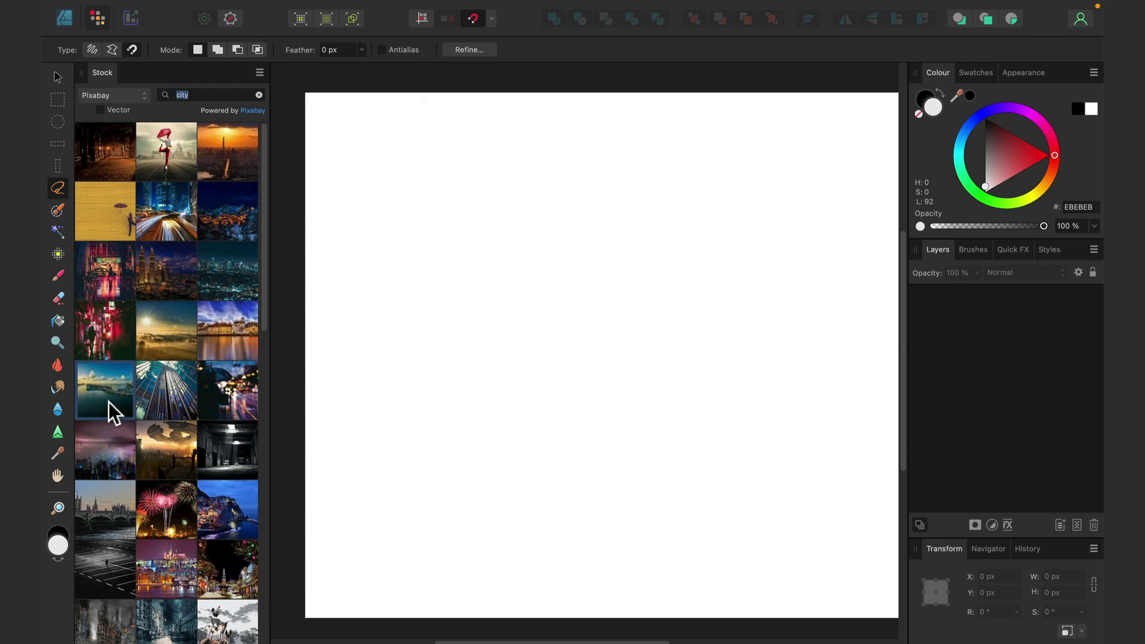
{"action": "left_click_drag", "start_coordinate": [112, 400], "coordinate": [491, 278]}
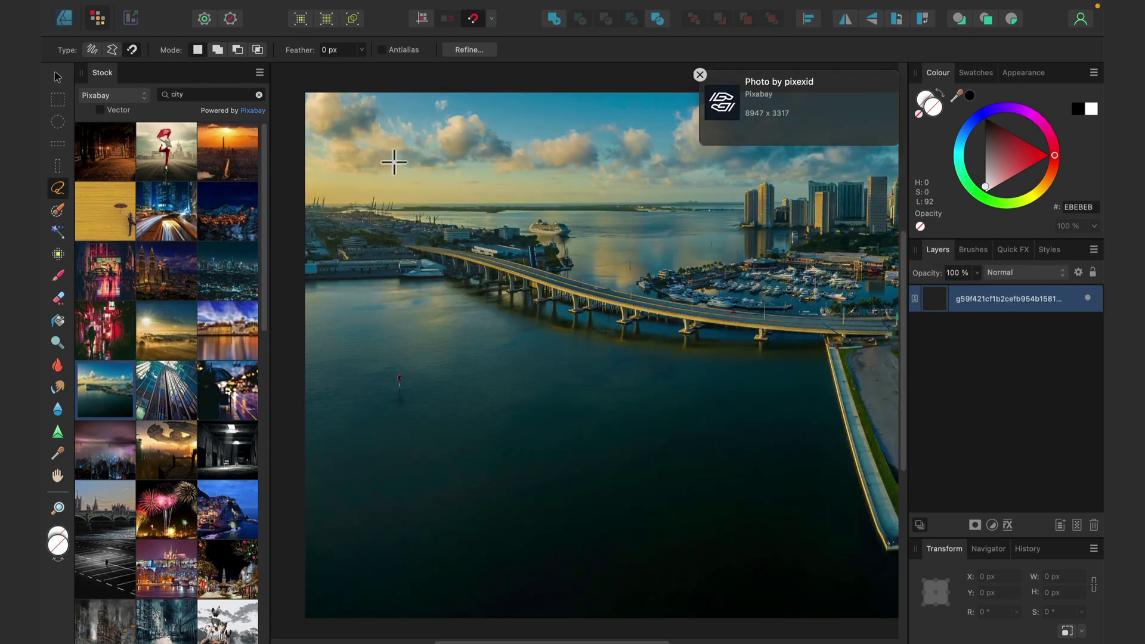
Clear the stock search and close the Stock panel
{"action": "left_click", "coordinate": [259, 95]}
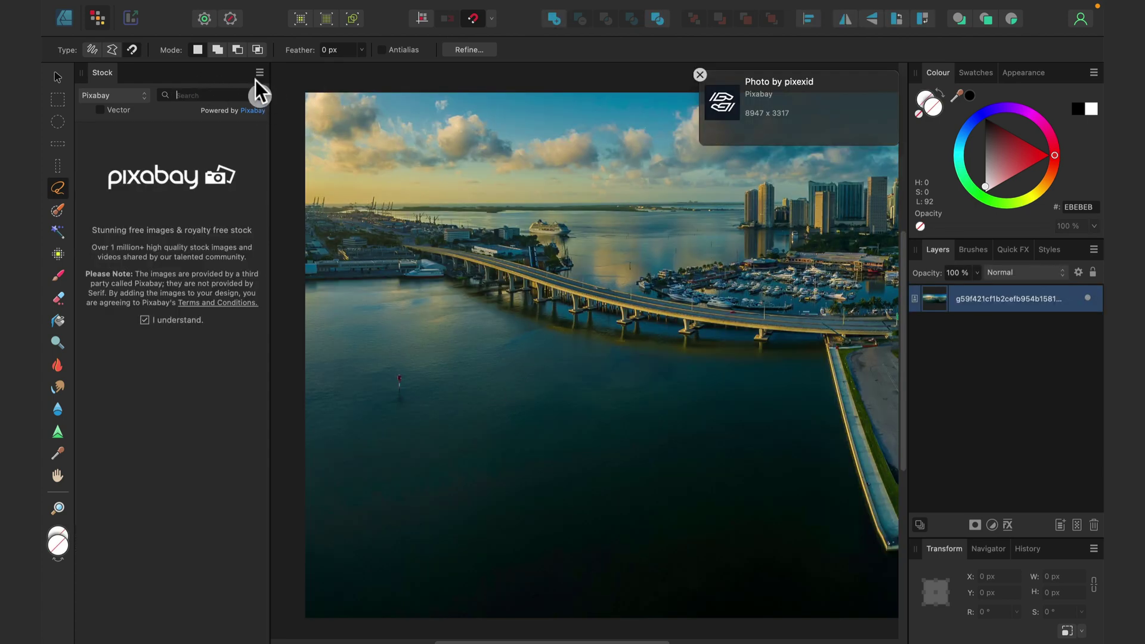
{"action": "left_click", "coordinate": [259, 73]}
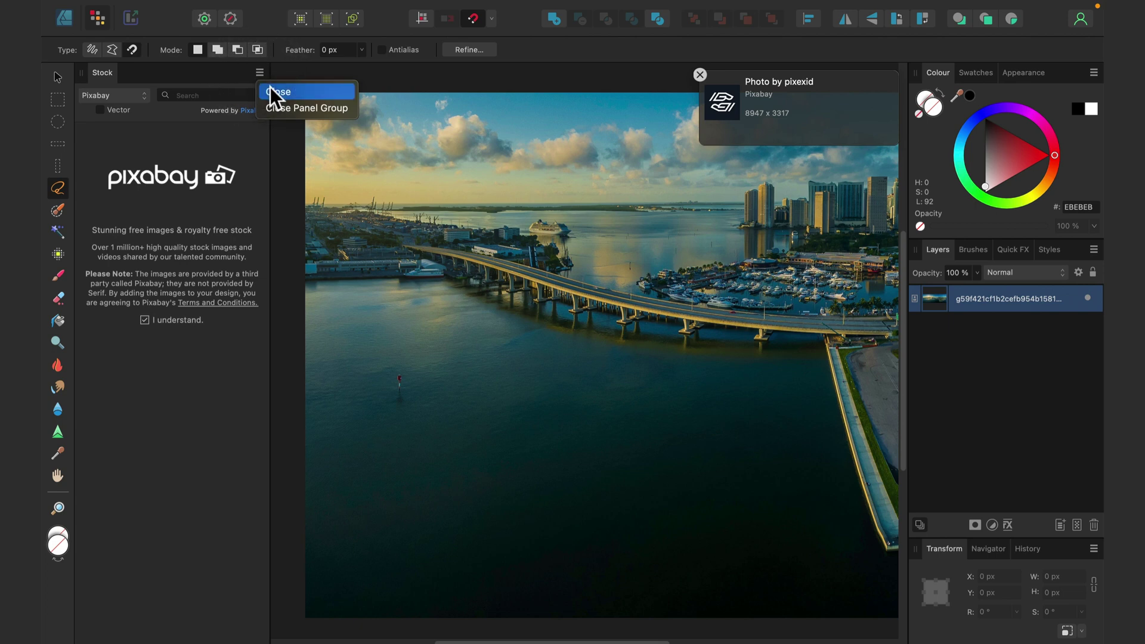
{"action": "left_click", "coordinate": [271, 89]}
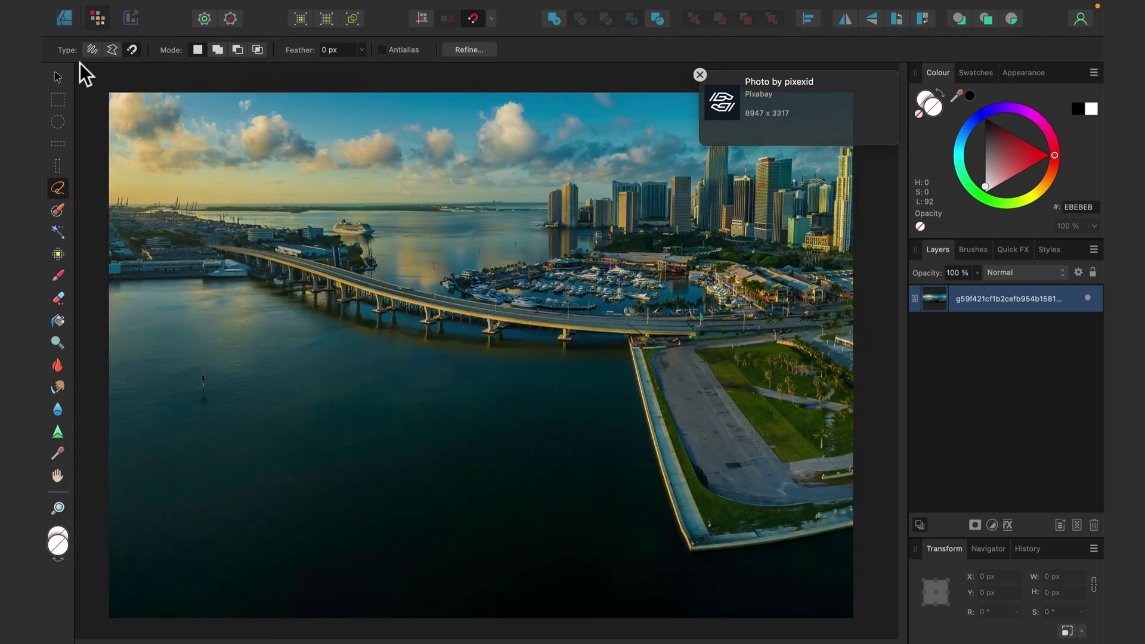
Dismiss the credit notice, freehand-select around the bridge and marina, then deselect
{"action": "left_click", "coordinate": [700, 74]}
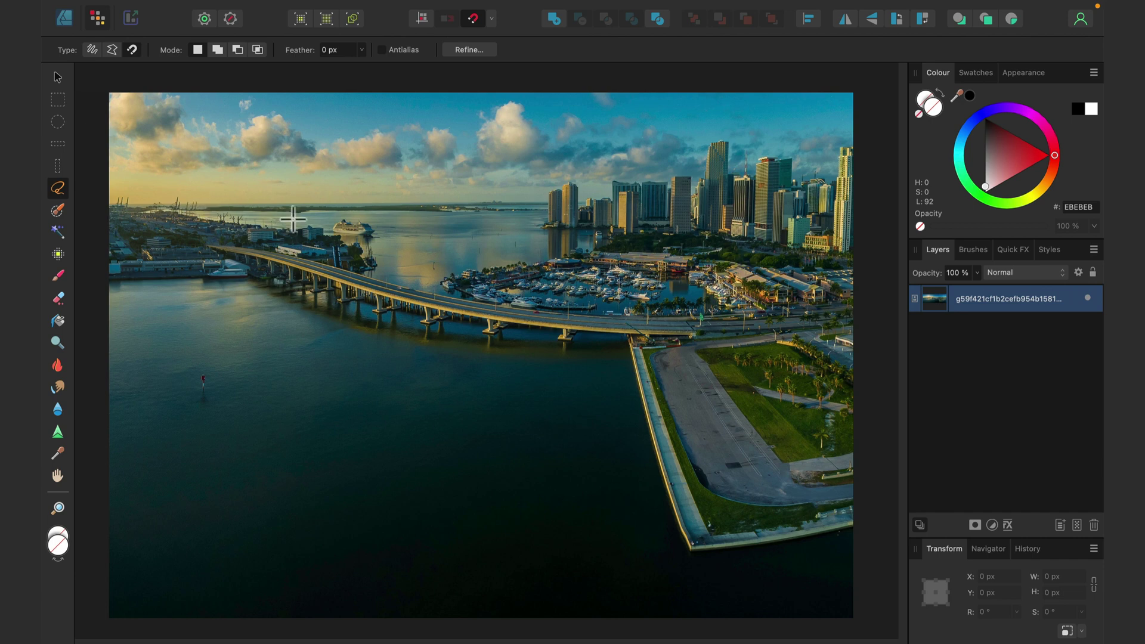
{"action": "scroll", "coordinate": [301, 216], "scroll_direction": "up", "scroll_amount": 5}
{"action": "scroll", "coordinate": [335, 294], "scroll_direction": "up", "scroll_amount": 3}
{"action": "mouse_move", "coordinate": [421, 327]}
{"action": "left_mouse_down"}
{"action": "mouse_move", "coordinate": [257, 258]}
{"action": "mouse_move", "coordinate": [257, 180]}
{"action": "mouse_move", "coordinate": [403, 152]}
{"action": "mouse_move", "coordinate": [601, 213]}
{"action": "mouse_move", "coordinate": [588, 353]}
{"action": "mouse_move", "coordinate": [386, 338]}
{"action": "mouse_move", "coordinate": [269, 360]}
{"action": "mouse_move", "coordinate": [334, 316]}
{"action": "mouse_move", "coordinate": [316, 291]}
{"action": "mouse_move", "coordinate": [268, 259]}
{"action": "mouse_move", "coordinate": [112, 220]}
{"action": "mouse_move", "coordinate": [127, 217]}
{"action": "mouse_move", "coordinate": [87, 207]}
{"action": "mouse_move", "coordinate": [107, 197]}
{"action": "mouse_move", "coordinate": [93, 188]}
{"action": "mouse_move", "coordinate": [107, 189]}
{"action": "mouse_move", "coordinate": [101, 180]}
{"action": "mouse_move", "coordinate": [153, 255]}
{"action": "mouse_move", "coordinate": [163, 330]}
{"action": "mouse_move", "coordinate": [353, 411]}
{"action": "mouse_move", "coordinate": [459, 400]}
{"action": "mouse_move", "coordinate": [458, 348]}
{"action": "left_mouse_up"}
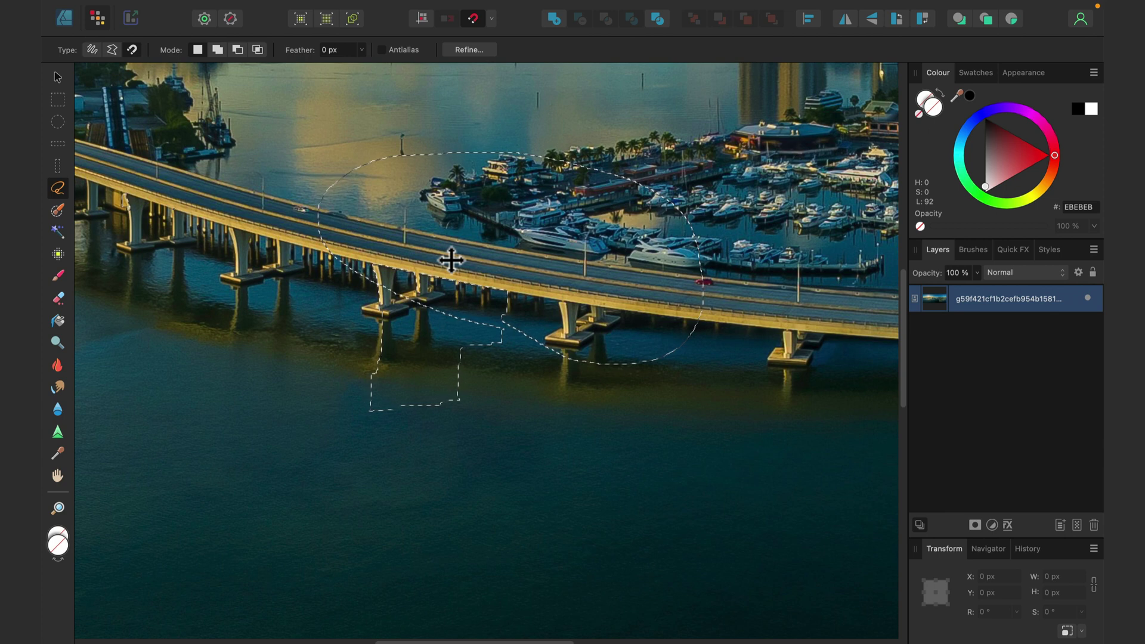
{"action": "key", "text": "ctrl+d"}
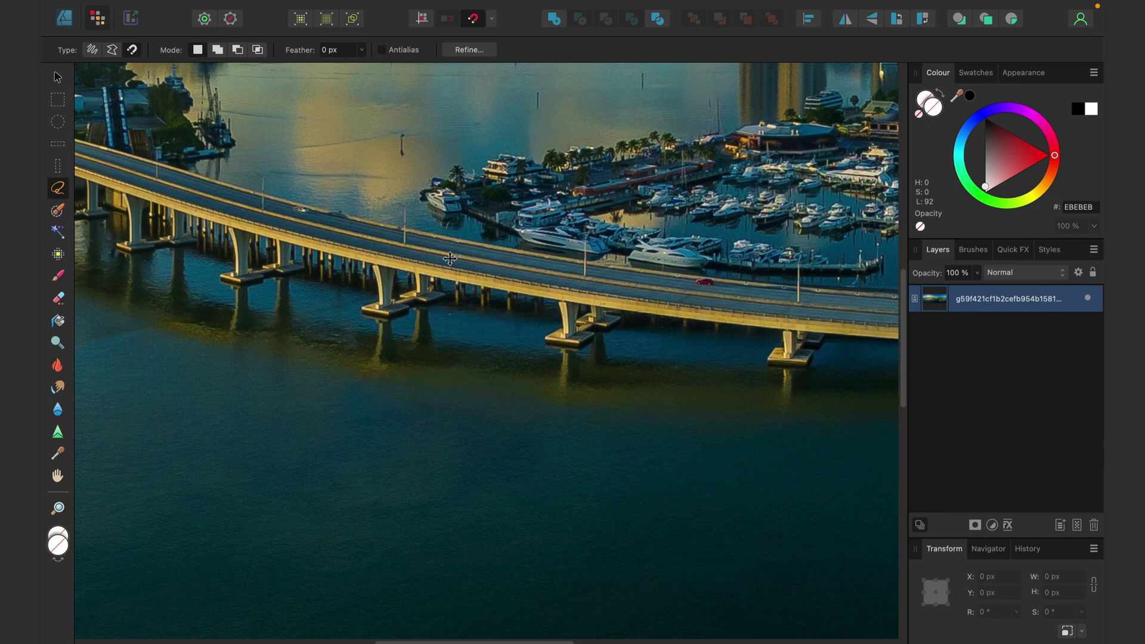
Subtract the bulge below the bridge from the selection using the Selection Brush in Subtract mode
{"action": "left_click", "coordinate": [59, 210]}
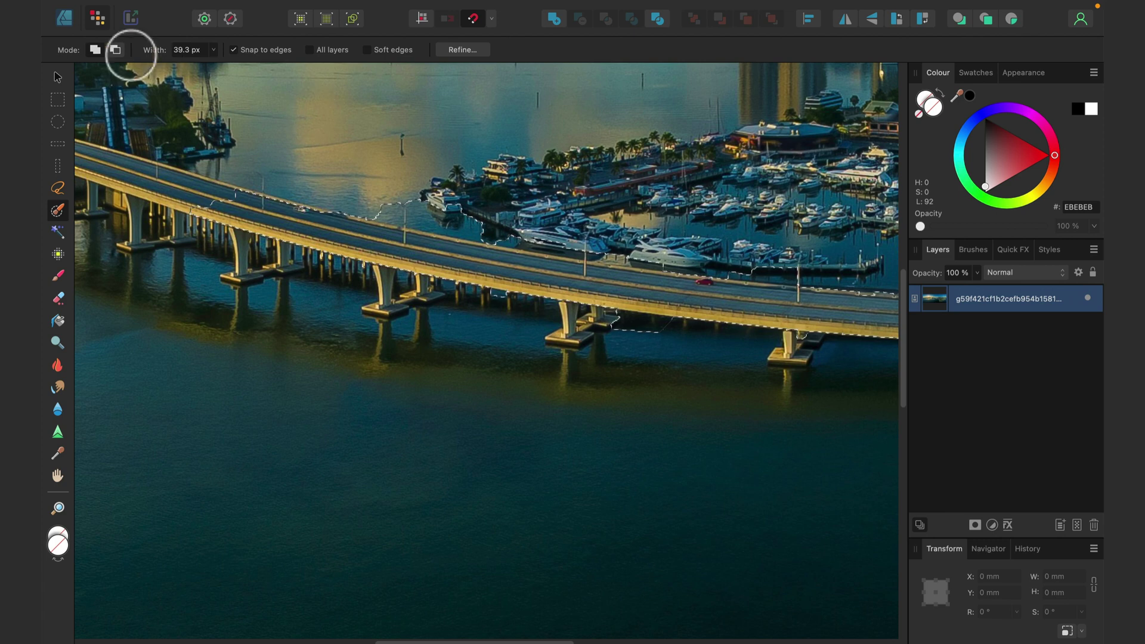
{"action": "left_click", "coordinate": [116, 50]}
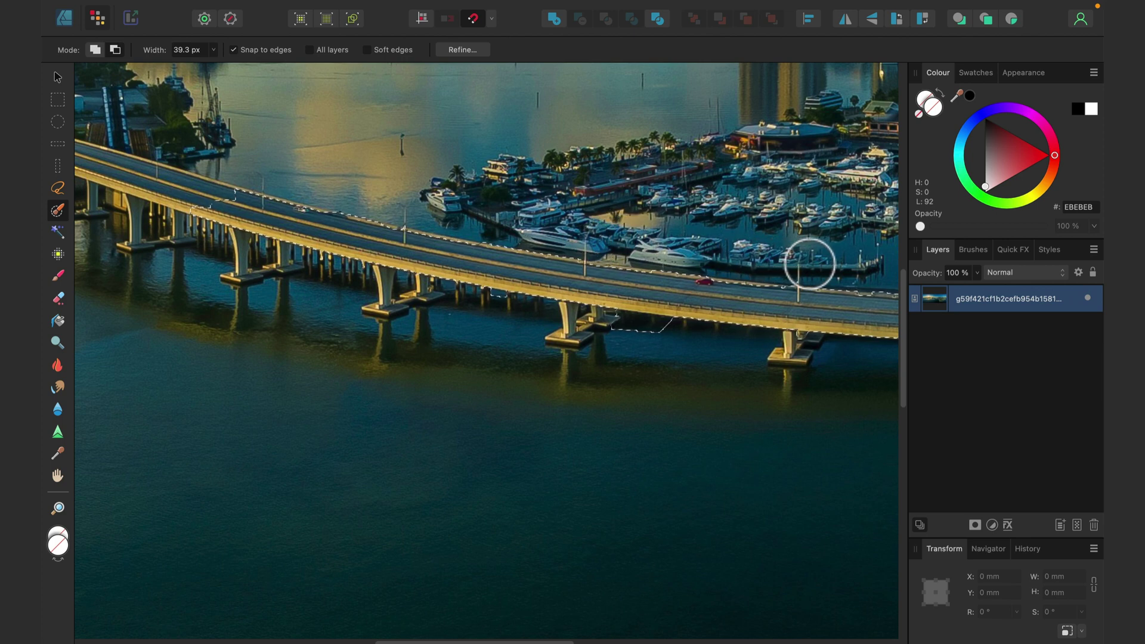
{"action": "left_click_drag", "start_coordinate": [664, 358], "coordinate": [643, 338]}
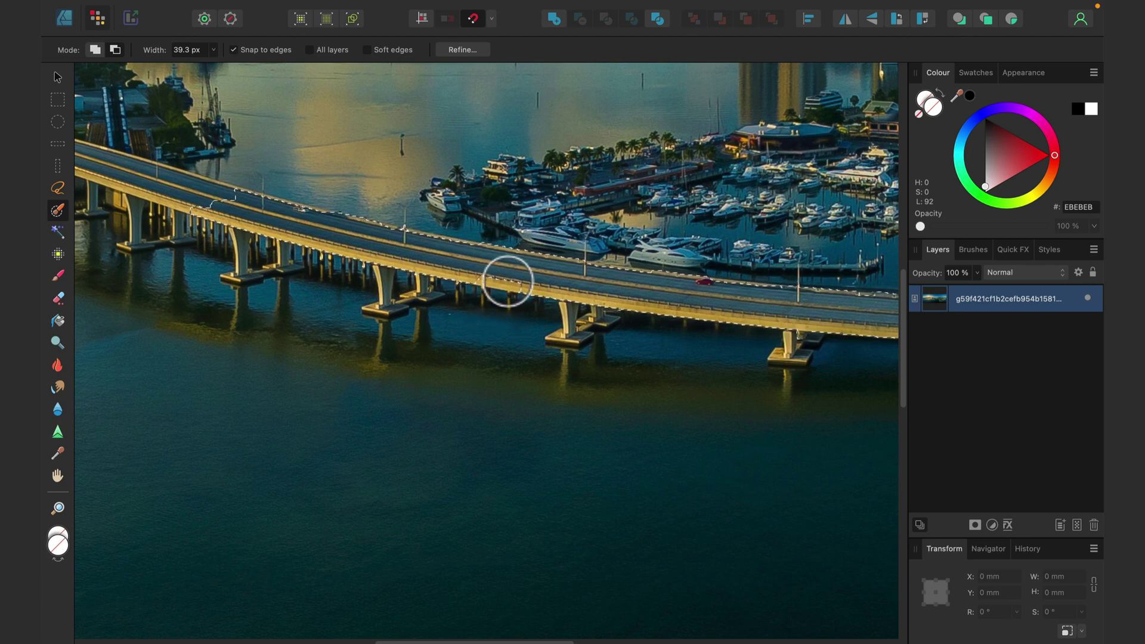
{"action": "scroll", "coordinate": [441, 245], "scroll_direction": "down", "scroll_amount": 2}
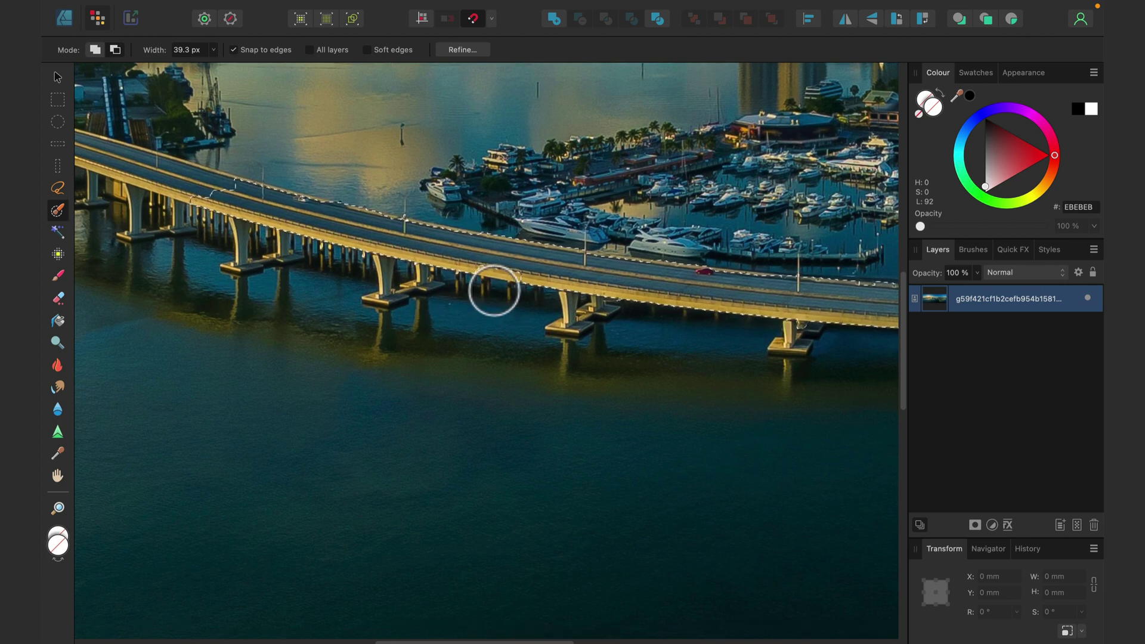
{"action": "left_click", "coordinate": [59, 232]}
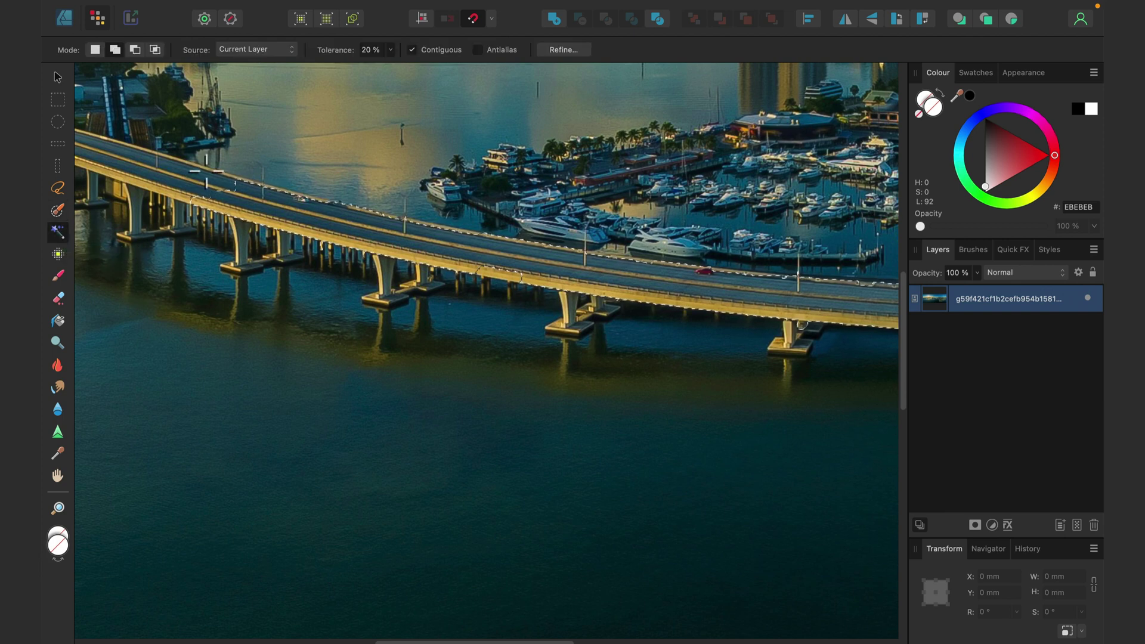
{"action": "left_click", "coordinate": [260, 365]}
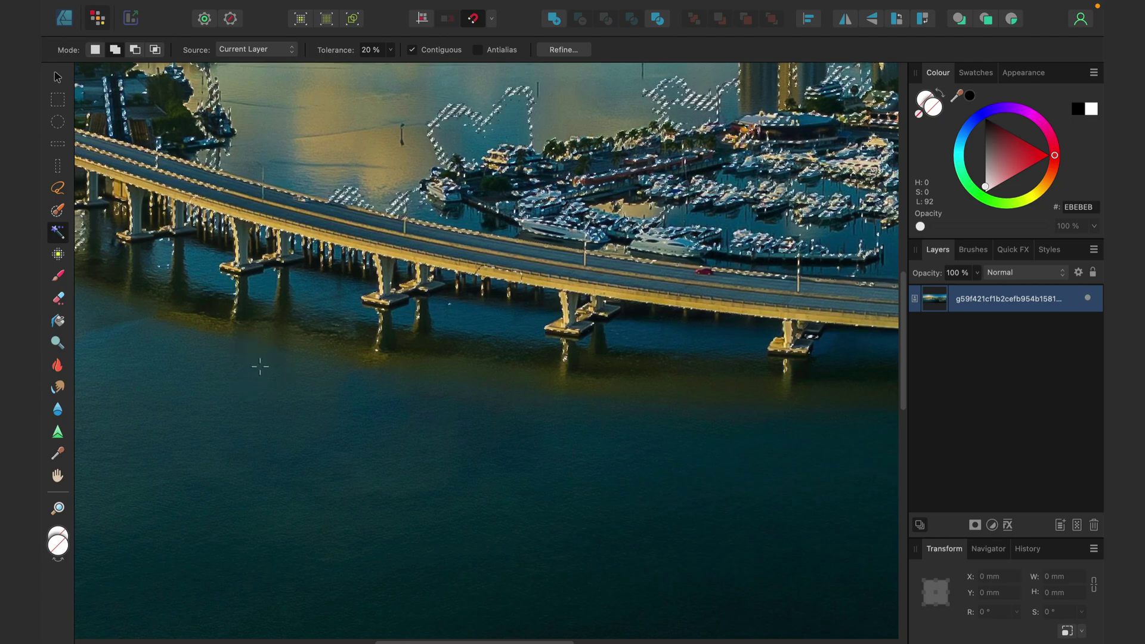
{"action": "scroll", "coordinate": [294, 332], "scroll_direction": "up", "scroll_amount": 5}
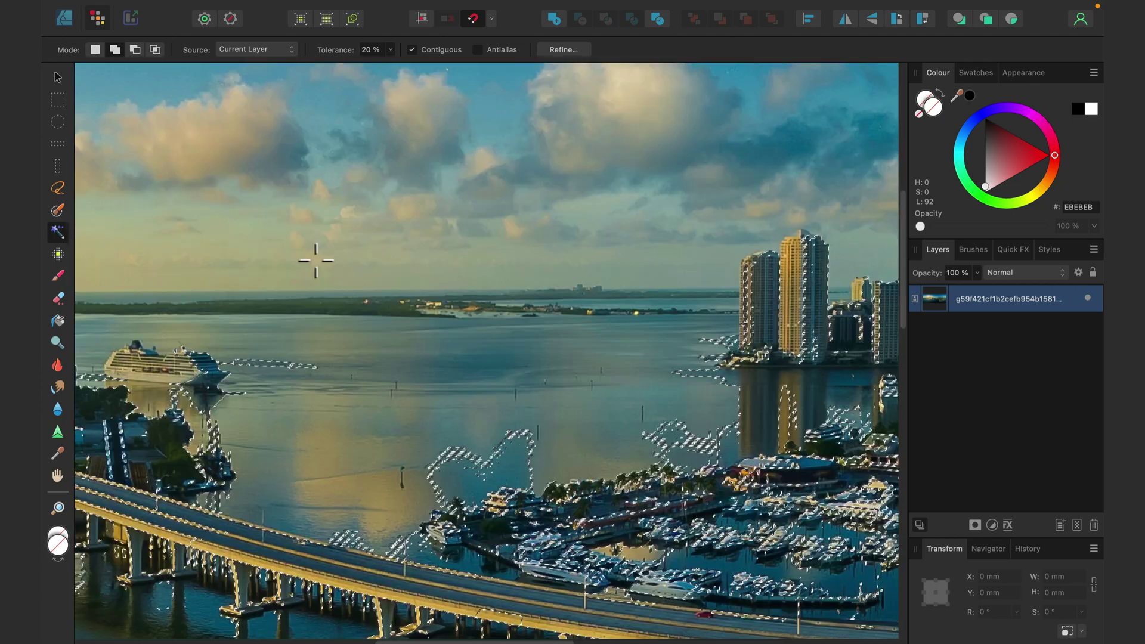
{"action": "scroll", "coordinate": [357, 190], "scroll_direction": "up", "scroll_amount": 2}
{"action": "left_click", "coordinate": [197, 113], "text": "shift"}
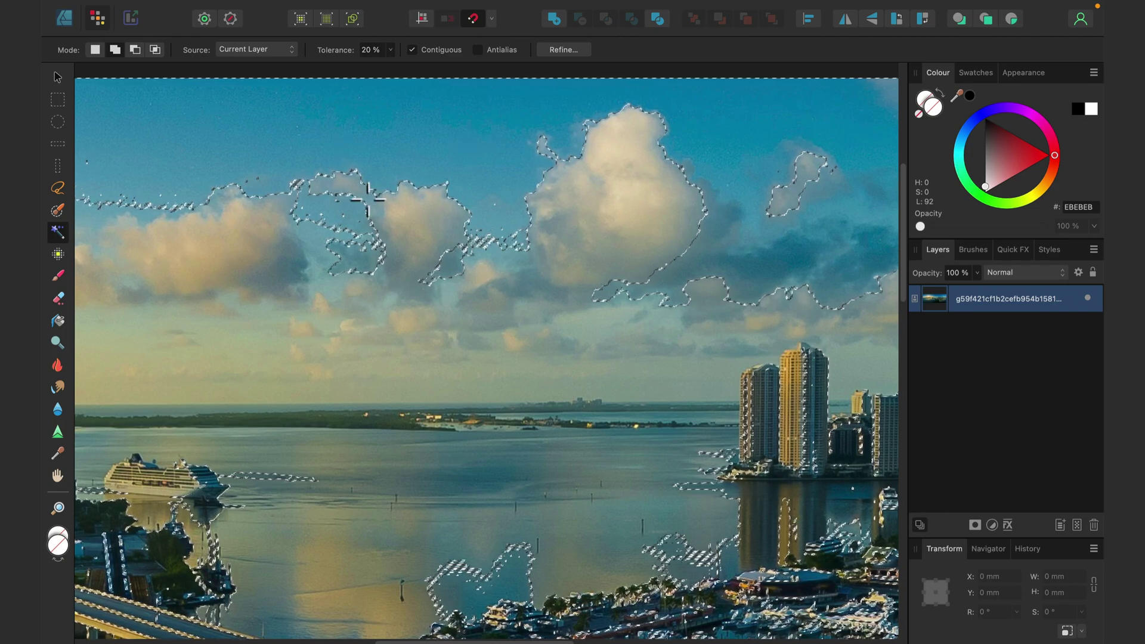
{"action": "key", "text": "super+d"}
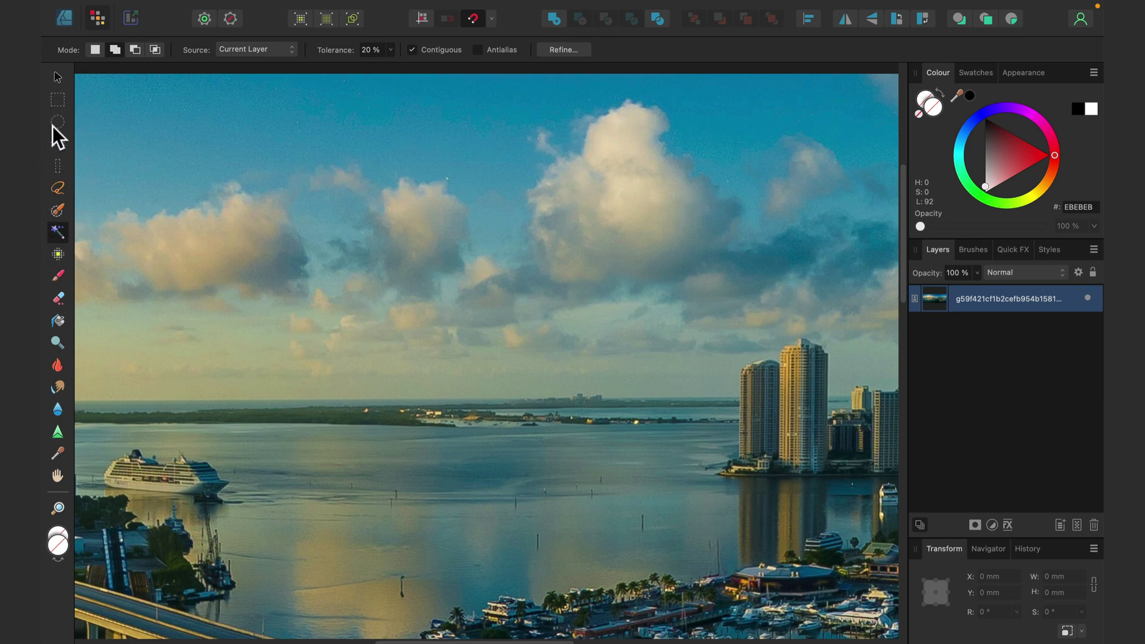
{"action": "left_click", "coordinate": [58, 79]}
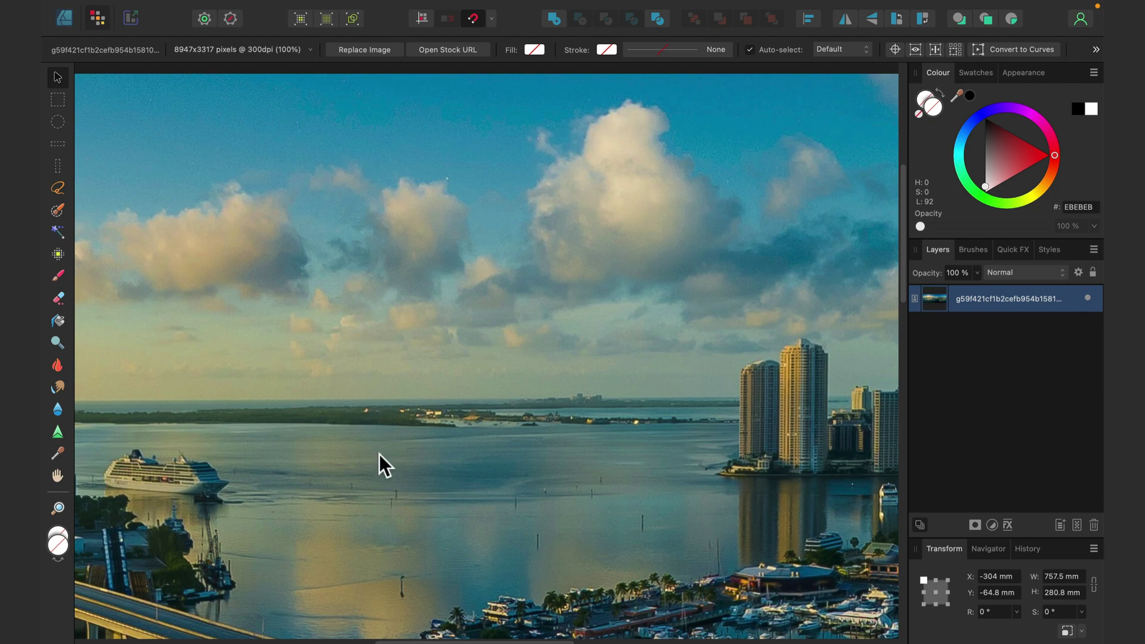
{"action": "scroll", "coordinate": [380, 453], "scroll_direction": "down", "scroll_amount": 3}
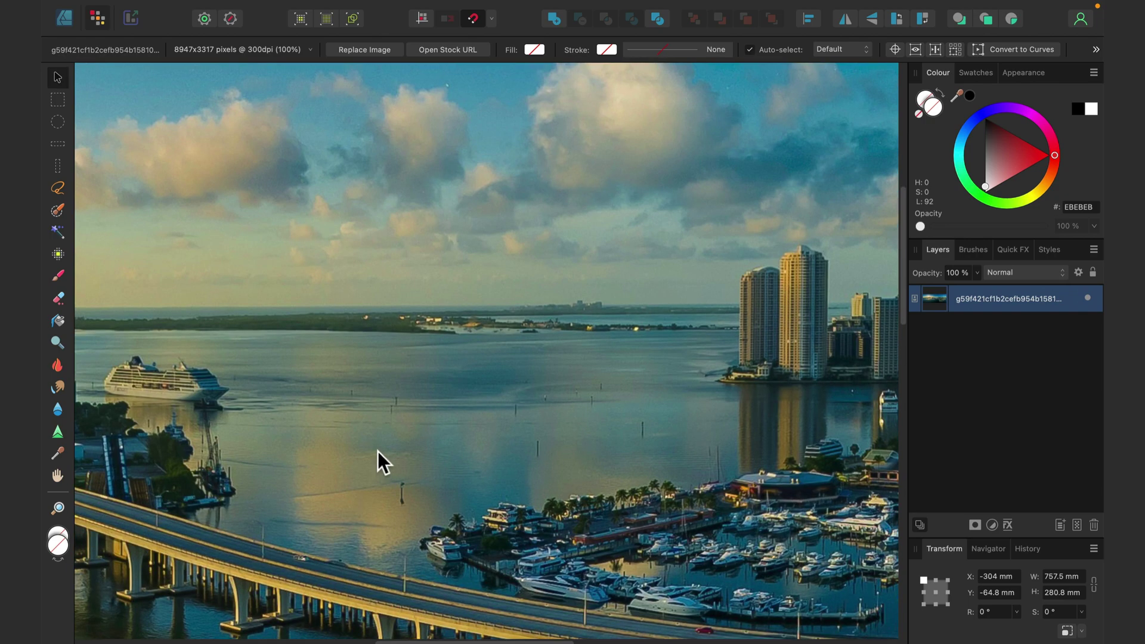
{"action": "scroll", "coordinate": [379, 450], "scroll_direction": "down", "scroll_amount": 2}
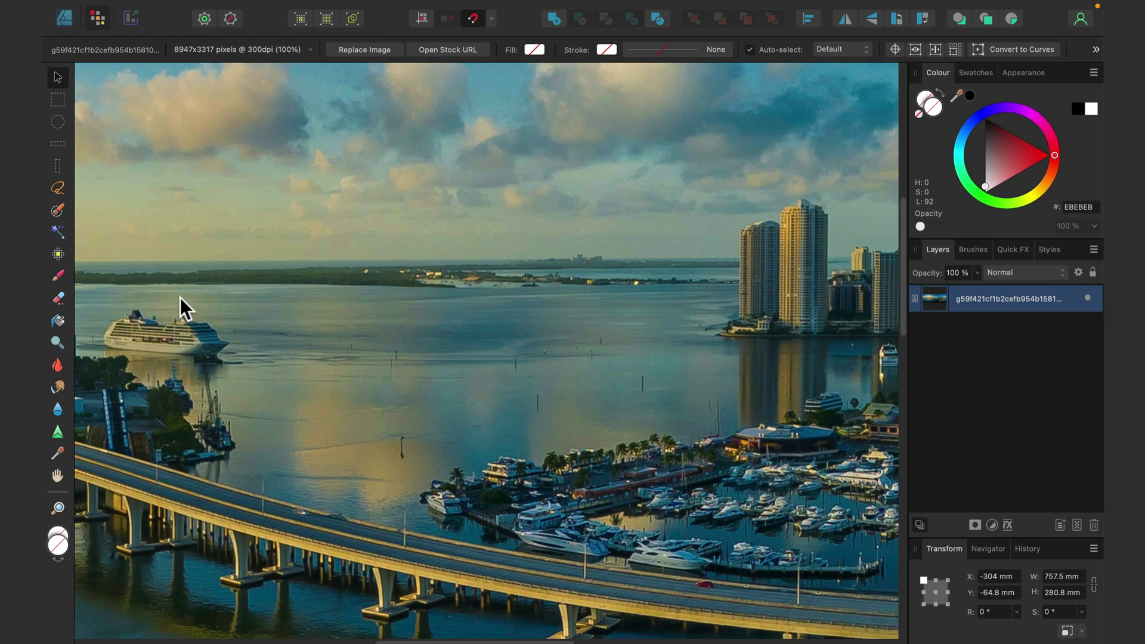
{"action": "left_click", "coordinate": [63, 18]}
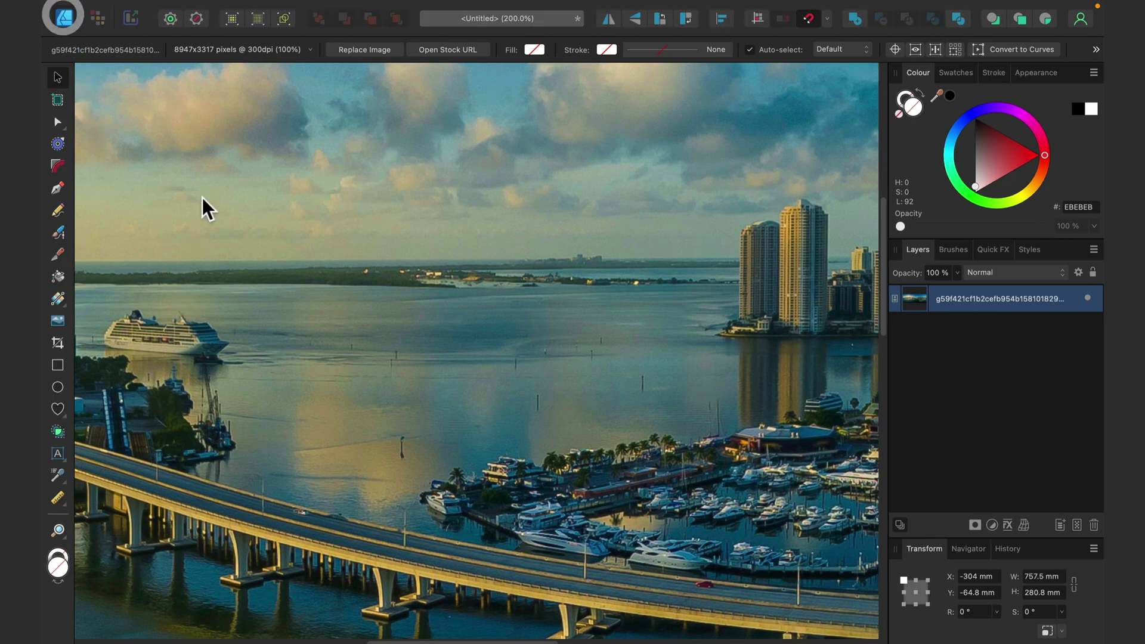
{"action": "left_click", "coordinate": [57, 387]}
{"action": "left_click_drag", "start_coordinate": [256, 213], "coordinate": [469, 426]}
{"action": "left_click", "coordinate": [56, 77]}
{"action": "left_click_drag", "start_coordinate": [404, 334], "coordinate": [394, 373]}
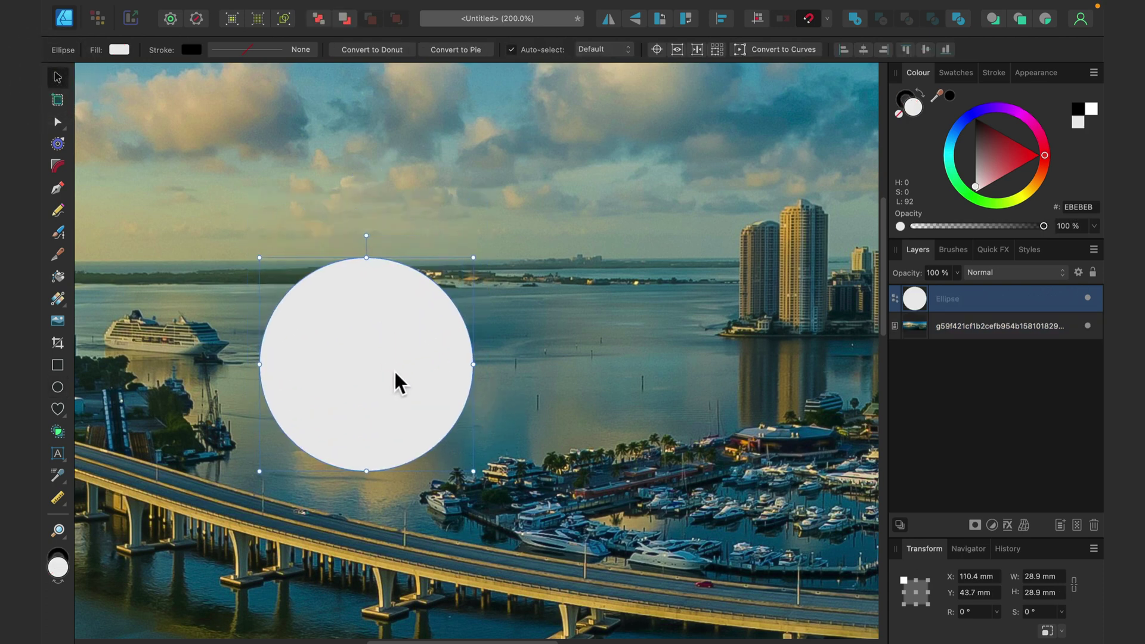
{"action": "left_click", "coordinate": [97, 19]}
{"action": "left_click", "coordinate": [987, 328]}
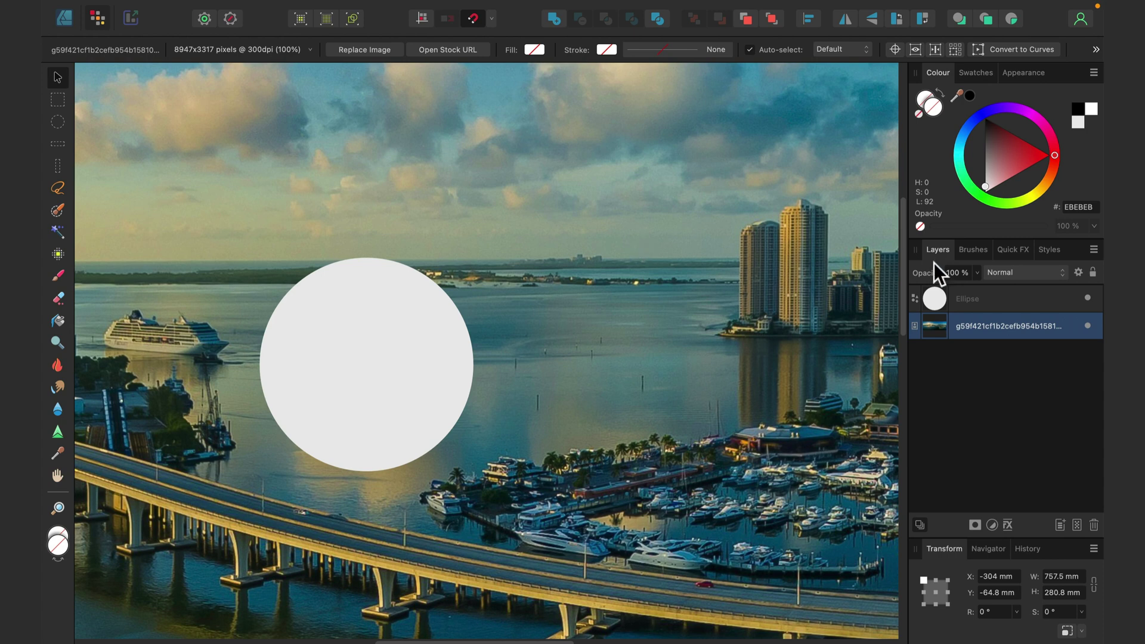
{"action": "left_click", "coordinate": [938, 298], "text": "super"}
{"action": "left_click", "coordinate": [1037, 306]}
{"action": "key", "text": "Delete"}
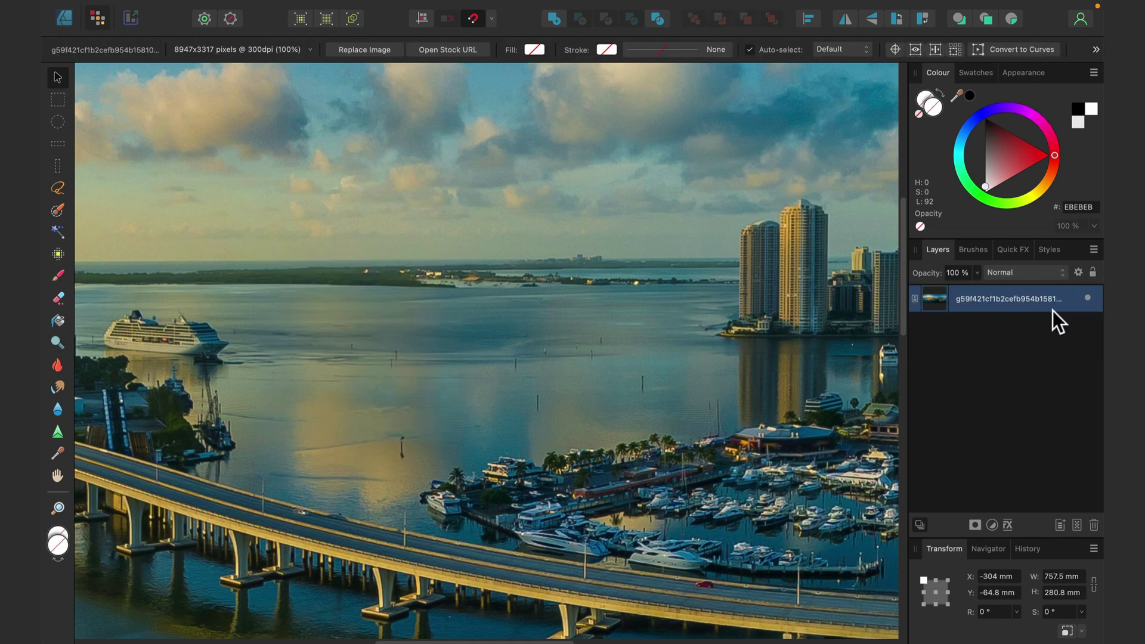
{"action": "left_click", "coordinate": [57, 256]}
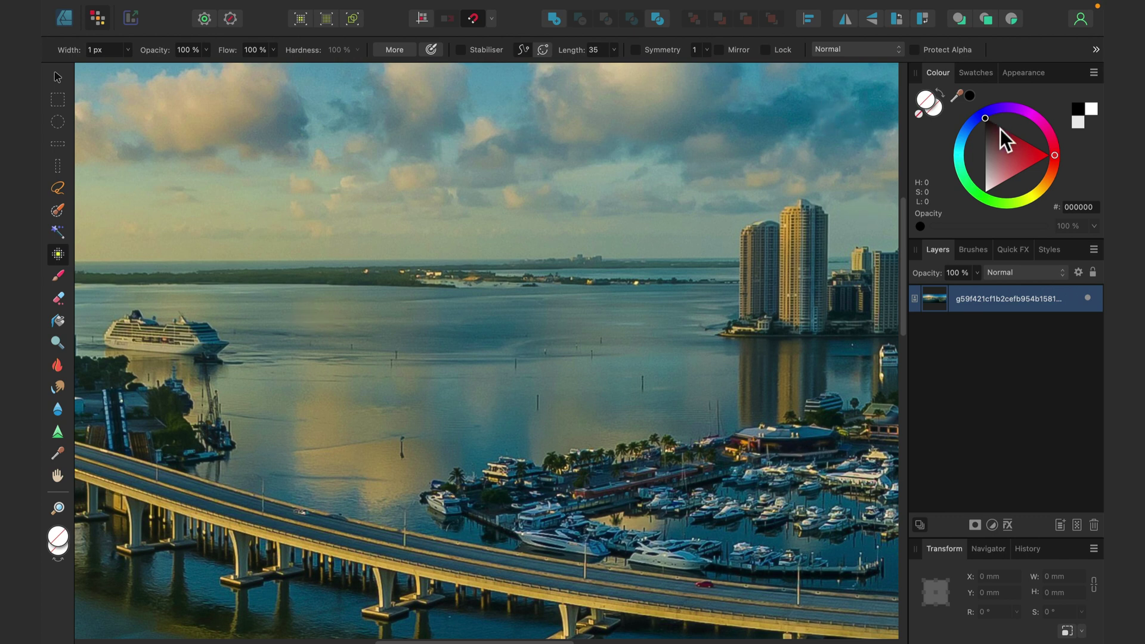
{"action": "left_click", "coordinate": [971, 94]}
{"action": "left_click_drag", "start_coordinate": [435, 332], "coordinate": [537, 316]}
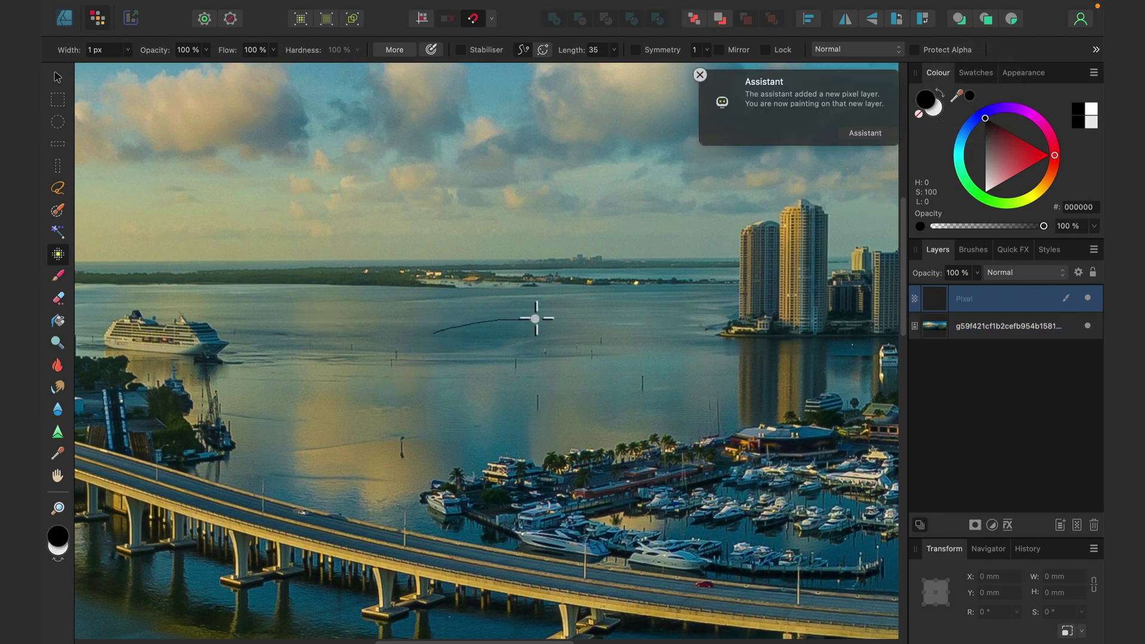
{"action": "left_click_drag", "start_coordinate": [440, 358], "coordinate": [574, 340]}
{"action": "left_click_drag", "start_coordinate": [445, 383], "coordinate": [568, 370]}
{"action": "left_click_drag", "start_coordinate": [459, 404], "coordinate": [570, 396]}
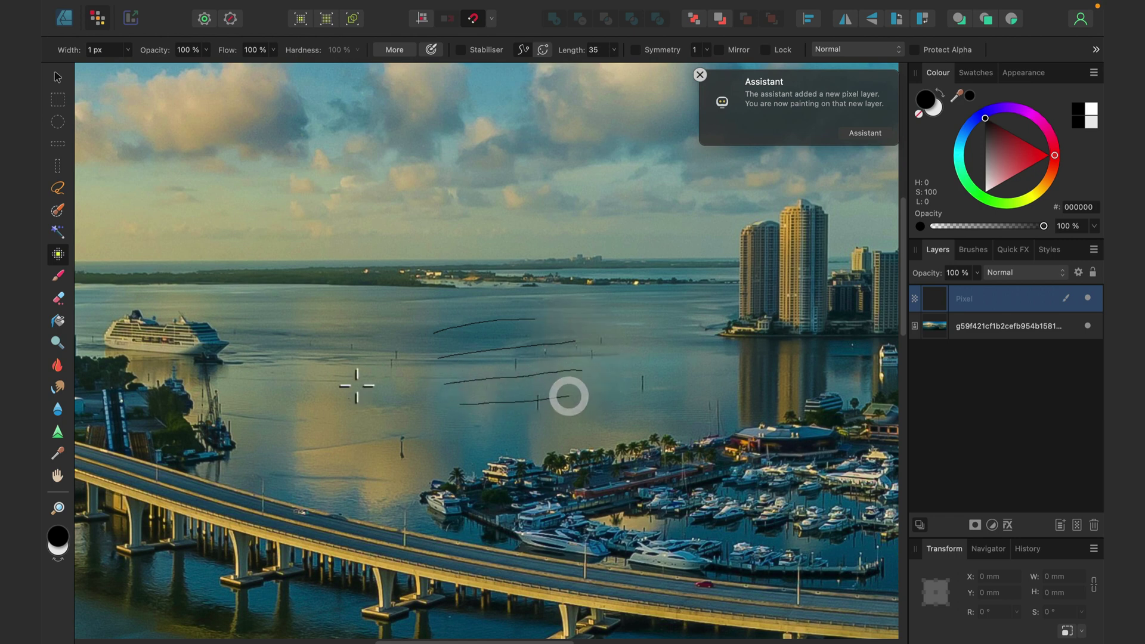
{"action": "left_click_drag", "start_coordinate": [414, 316], "coordinate": [428, 435]}
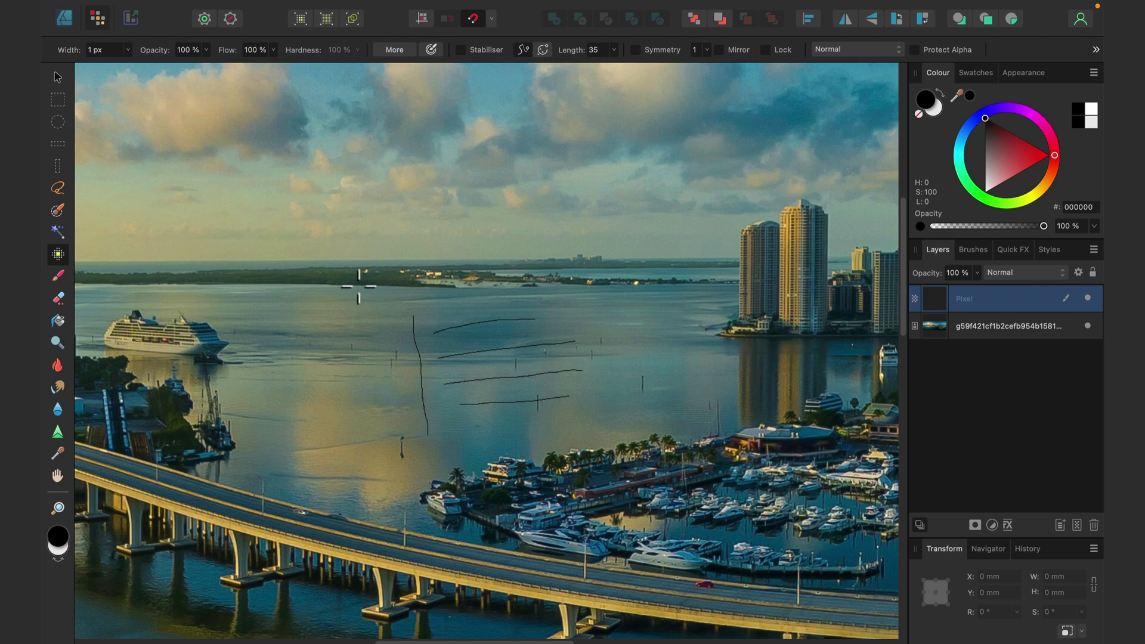
{"action": "left_click", "coordinate": [124, 50]}
{"action": "left_click_drag", "start_coordinate": [128, 65], "coordinate": [161, 67]}
{"action": "left_click_drag", "start_coordinate": [236, 208], "coordinate": [435, 208]}
{"action": "left_click_drag", "start_coordinate": [250, 253], "coordinate": [451, 245]}
{"action": "left_click_drag", "start_coordinate": [549, 131], "coordinate": [555, 245]}
{"action": "left_click_drag", "start_coordinate": [599, 144], "coordinate": [684, 144]}
{"action": "left_click_drag", "start_coordinate": [653, 190], "coordinate": [662, 322]}
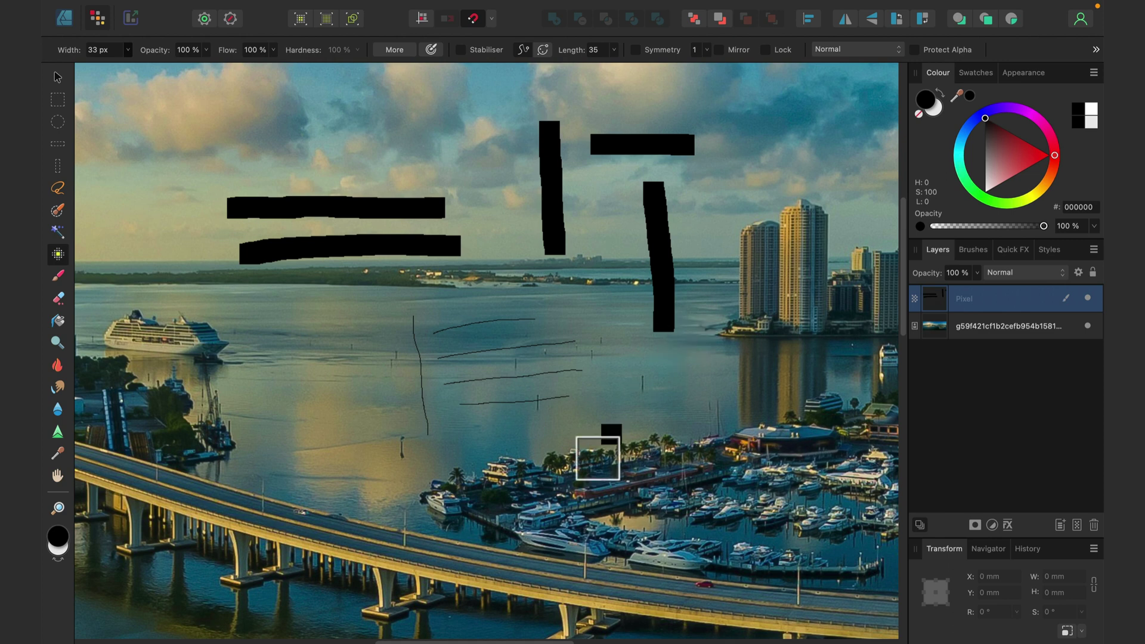
{"action": "left_click_drag", "start_coordinate": [325, 335], "coordinate": [308, 493]}
{"action": "left_click_drag", "start_coordinate": [389, 457], "coordinate": [394, 453]}
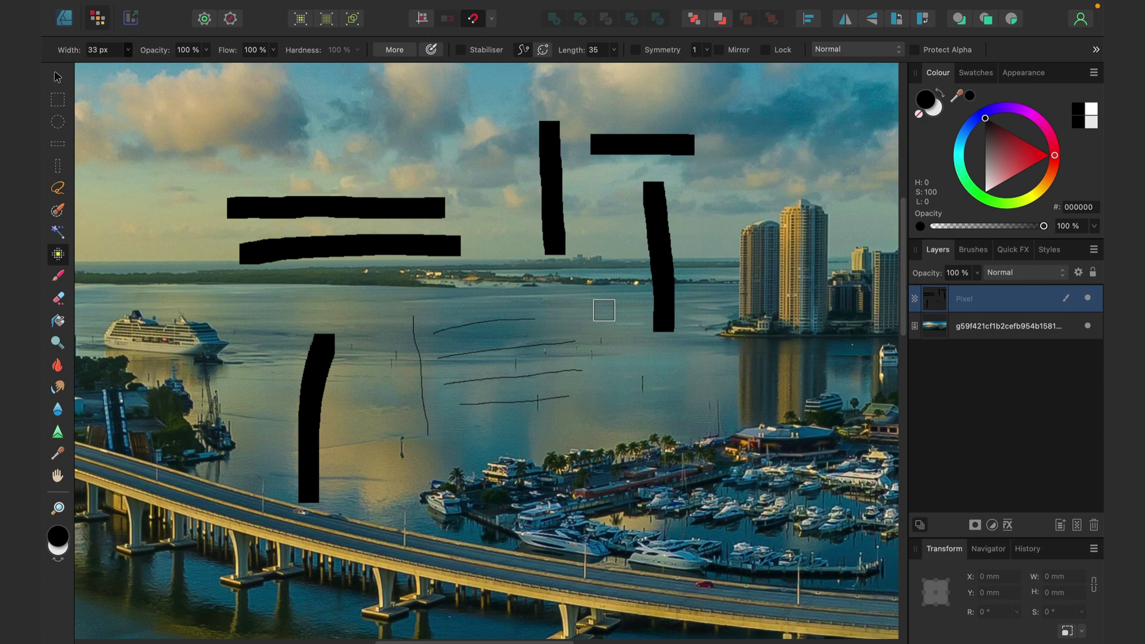
{"action": "key", "text": "Delete"}
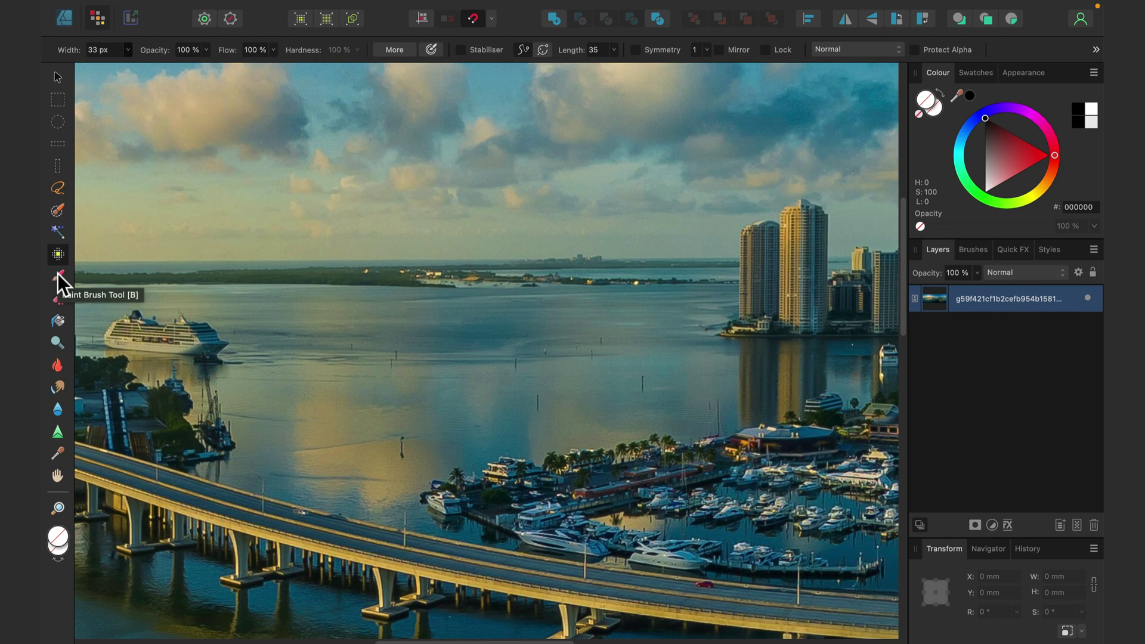
Pick the Paint Brush at 99.8 px width and load the Watercolours brush category
{"action": "left_click", "coordinate": [57, 275]}
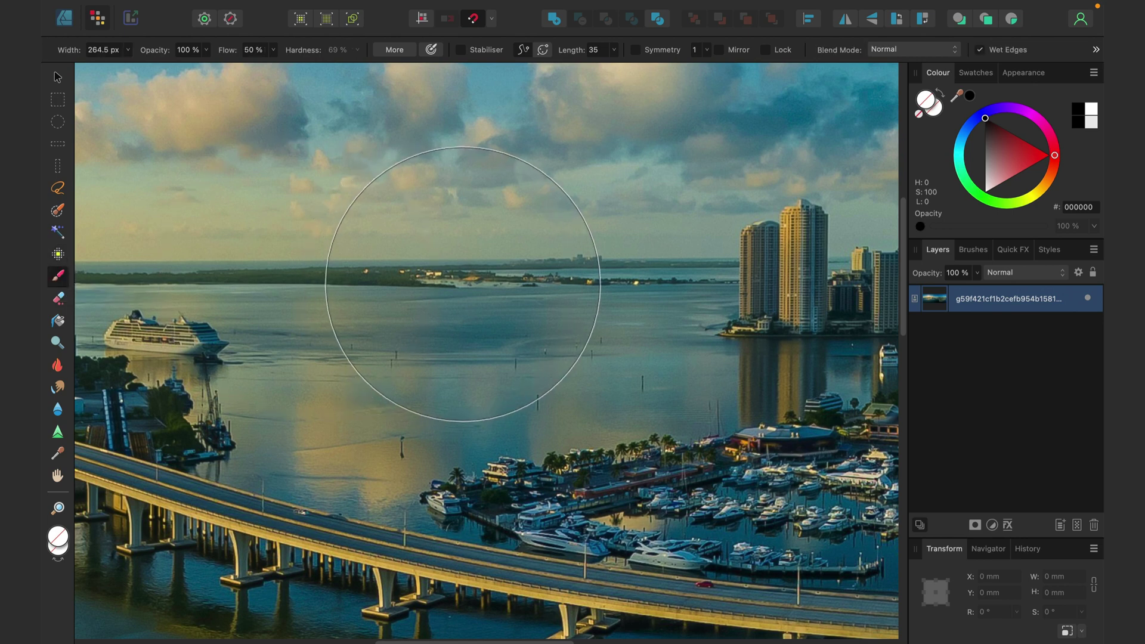
{"action": "key", "text": "bracketleft"}
{"action": "key", "text": "bracketleft"}
{"action": "key", "text": "bracketleft"}
{"action": "key", "text": "bracketleft"}
{"action": "key", "text": "bracketleft"}
{"action": "key", "text": "bracketleft"}
{"action": "key", "text": "bracketleft"}
{"action": "key", "text": "bracketleft"}
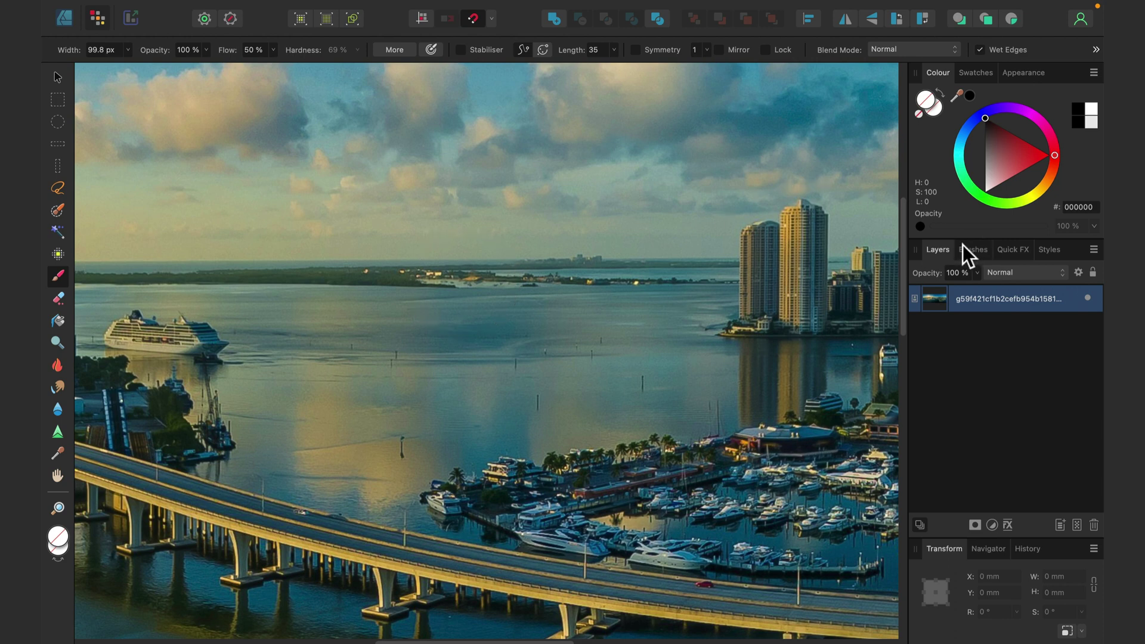
{"action": "left_click", "coordinate": [980, 250]}
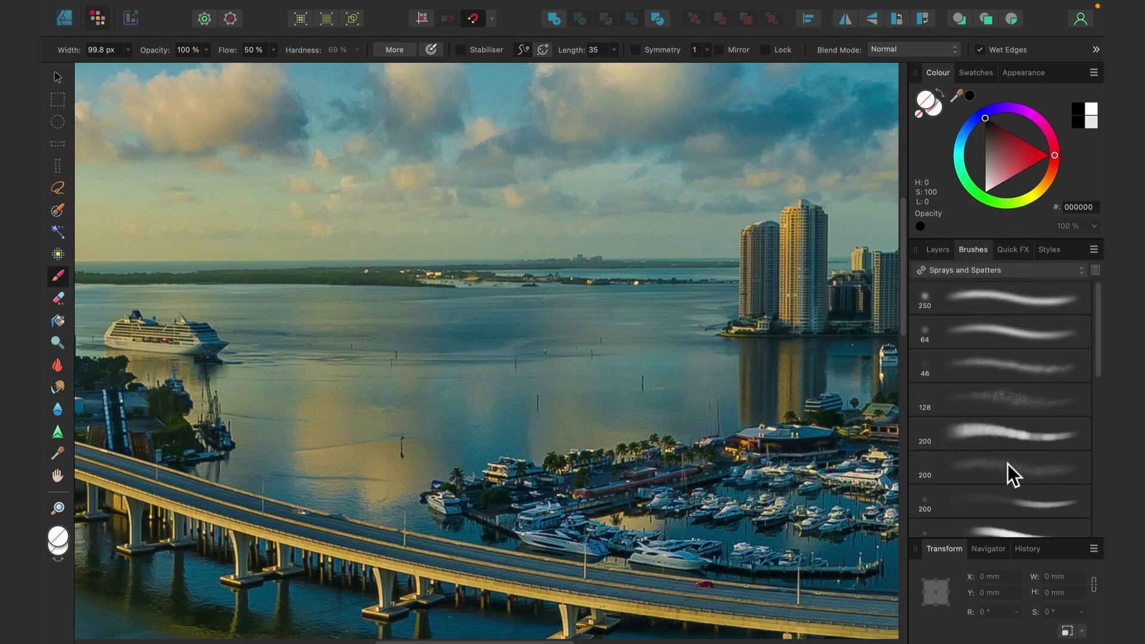
{"action": "scroll", "coordinate": [1007, 459], "scroll_direction": "down", "scroll_amount": 5}
{"action": "left_click", "coordinate": [1000, 270]}
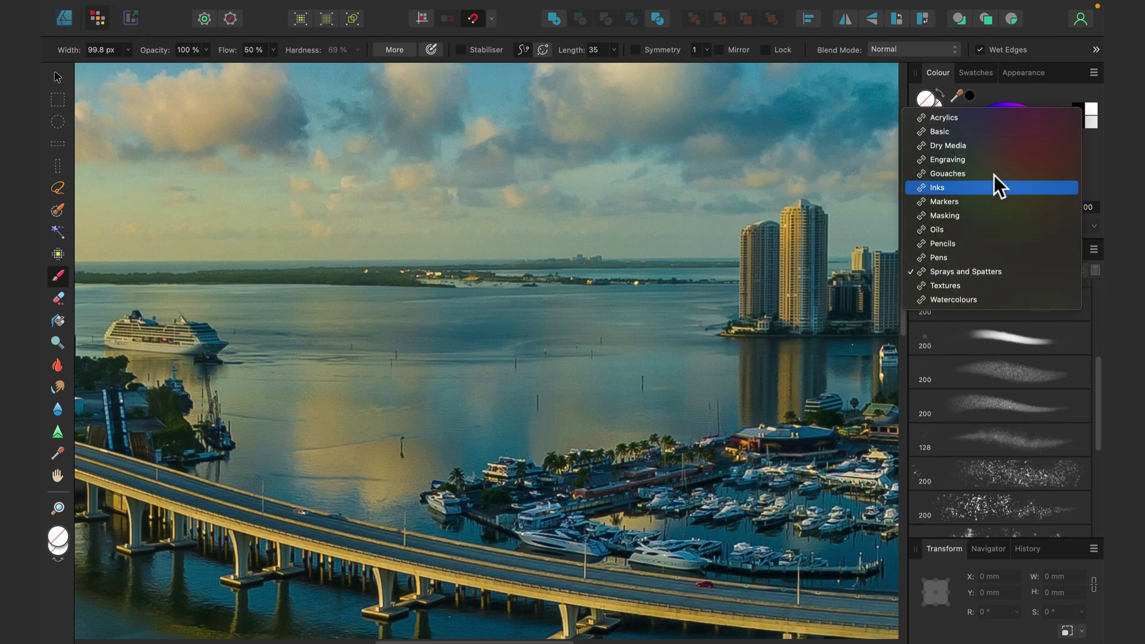
{"action": "left_click", "coordinate": [972, 131]}
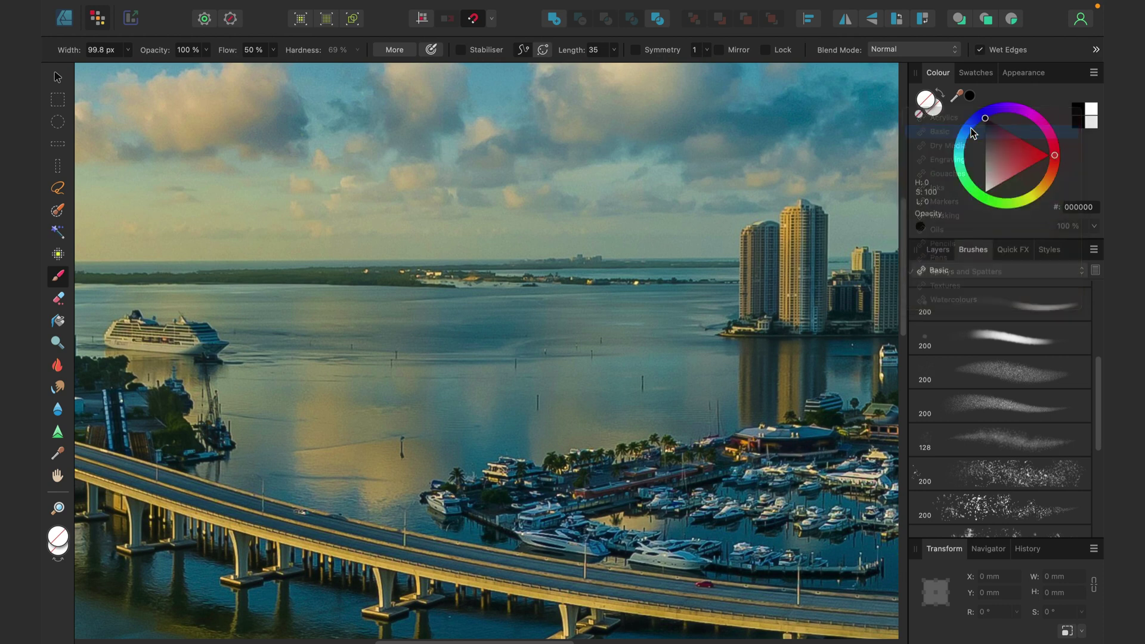
{"action": "scroll", "coordinate": [1004, 486], "scroll_direction": "down", "scroll_amount": 2}
{"action": "scroll", "coordinate": [1005, 485], "scroll_direction": "up", "scroll_amount": 5}
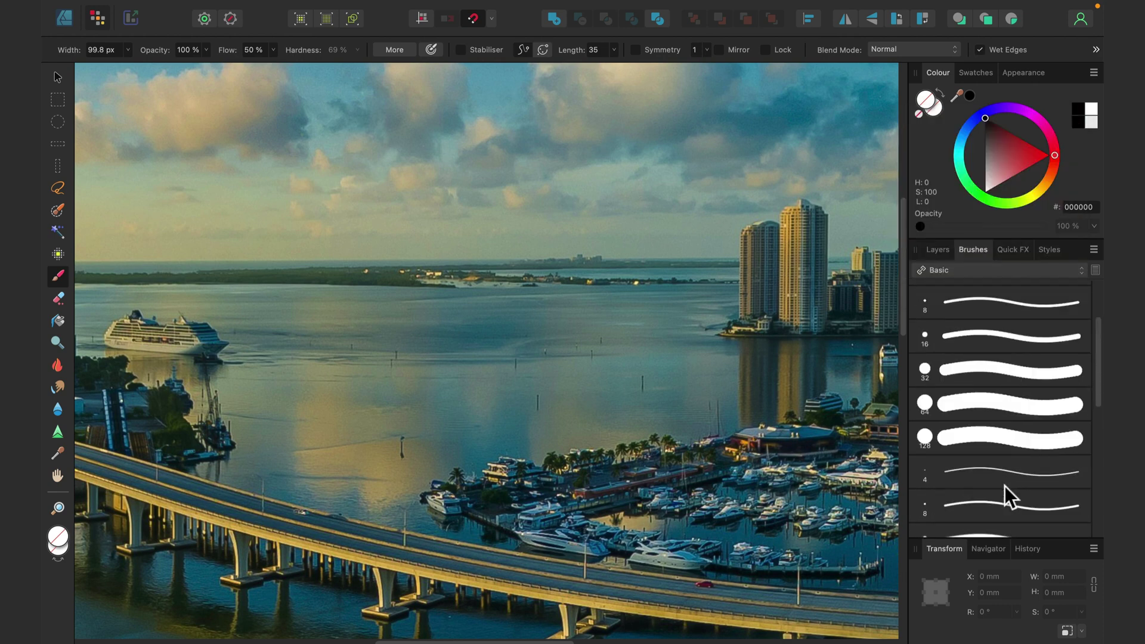
{"action": "left_click", "coordinate": [1021, 274]}
{"action": "left_click", "coordinate": [1010, 353]}
{"action": "left_click", "coordinate": [997, 271]}
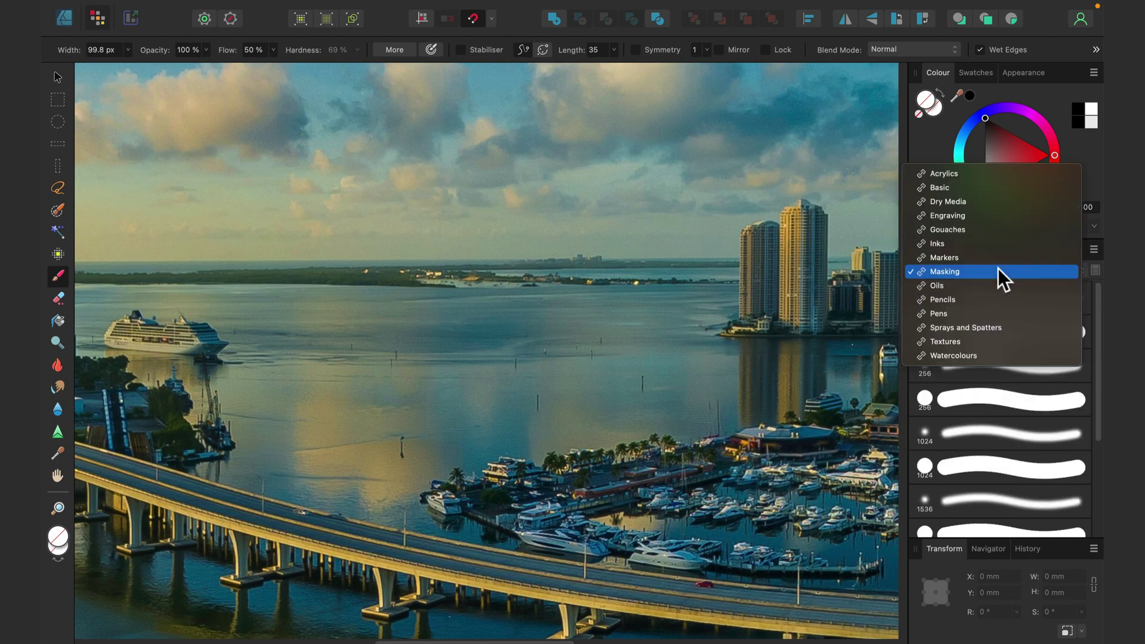
{"action": "left_click", "coordinate": [989, 356]}
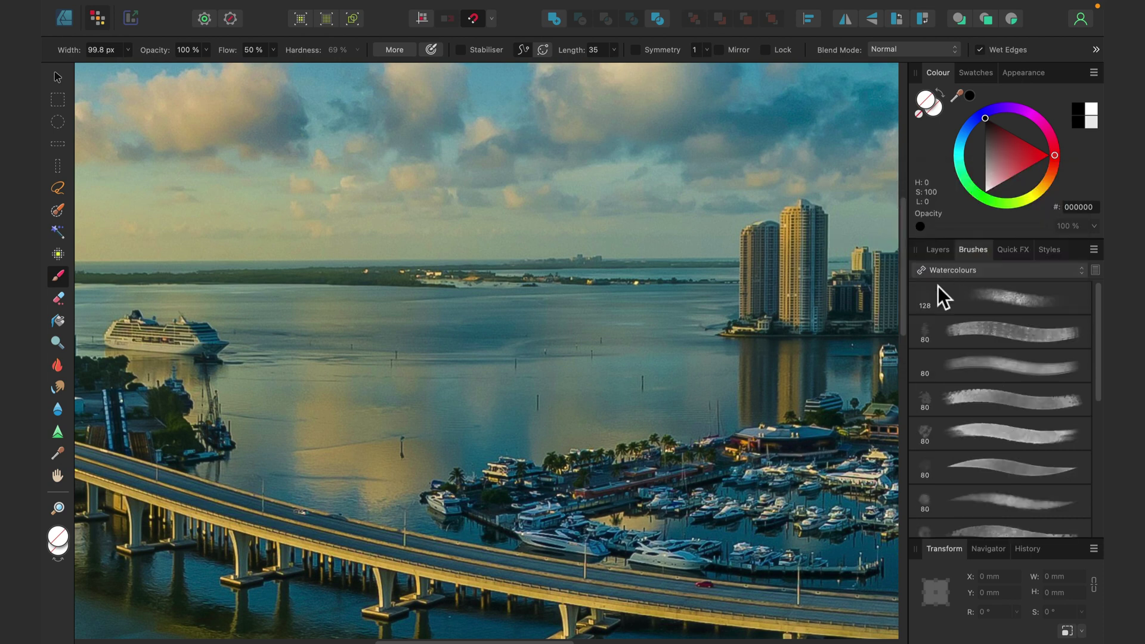
Keep Wet Edges on and set the brush colour to blue 000FFA
{"action": "left_click", "coordinate": [992, 51]}
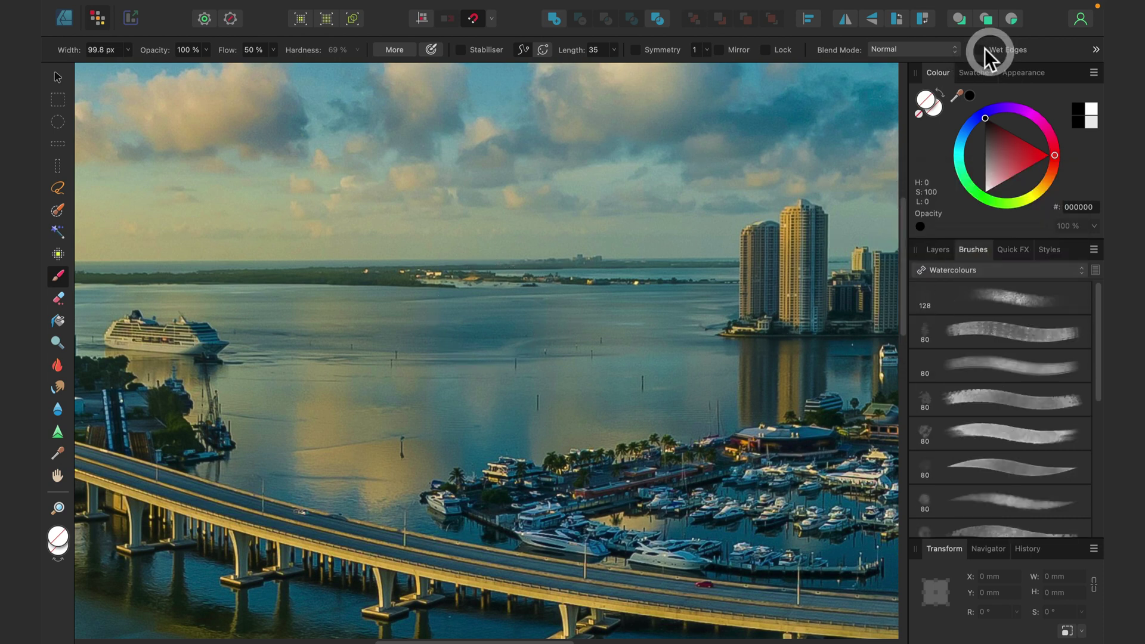
{"action": "left_click", "coordinate": [1012, 49]}
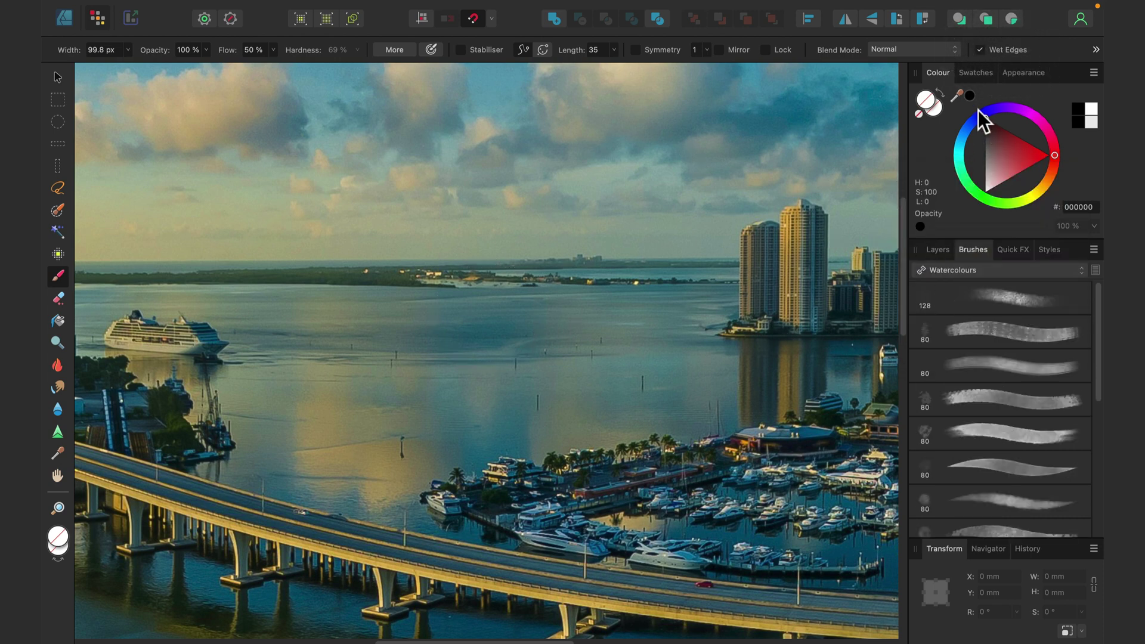
{"action": "left_click", "coordinate": [978, 114]}
{"action": "left_click", "coordinate": [994, 127]}
{"action": "left_click", "coordinate": [980, 122]}
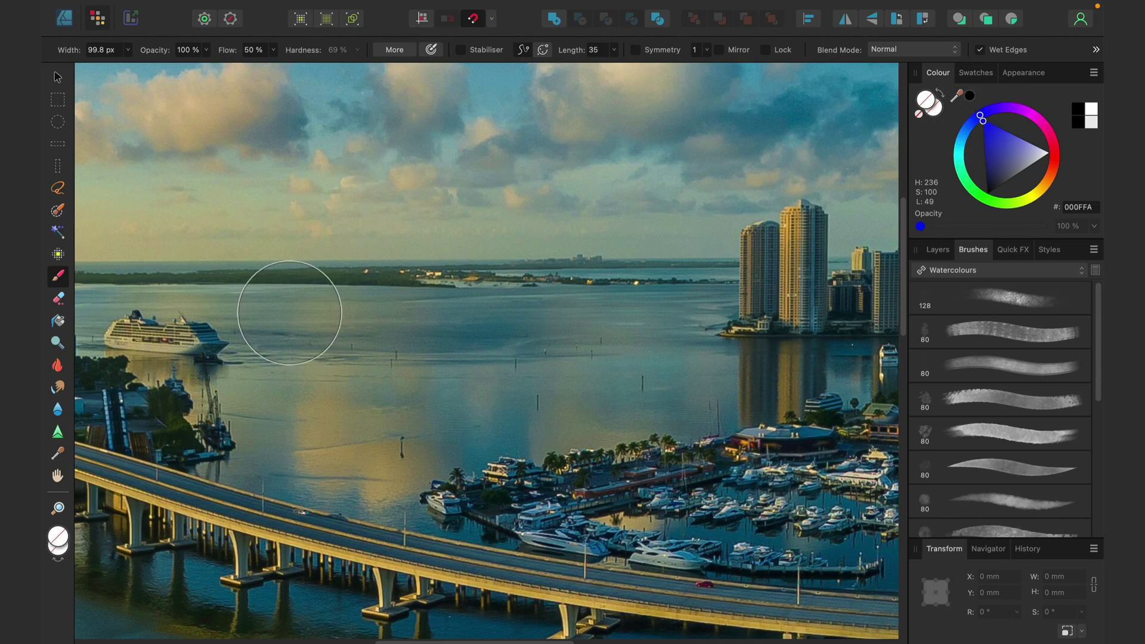
Spray blue over the horizon, then paint broad strokes across the water with the sixth Watercolours preset
{"action": "left_click", "coordinate": [280, 278]}
{"action": "mouse_move", "coordinate": [281, 278]}
{"action": "left_mouse_down"}
{"action": "mouse_move", "coordinate": [382, 225]}
{"action": "mouse_move", "coordinate": [418, 218]}
{"action": "left_mouse_up"}
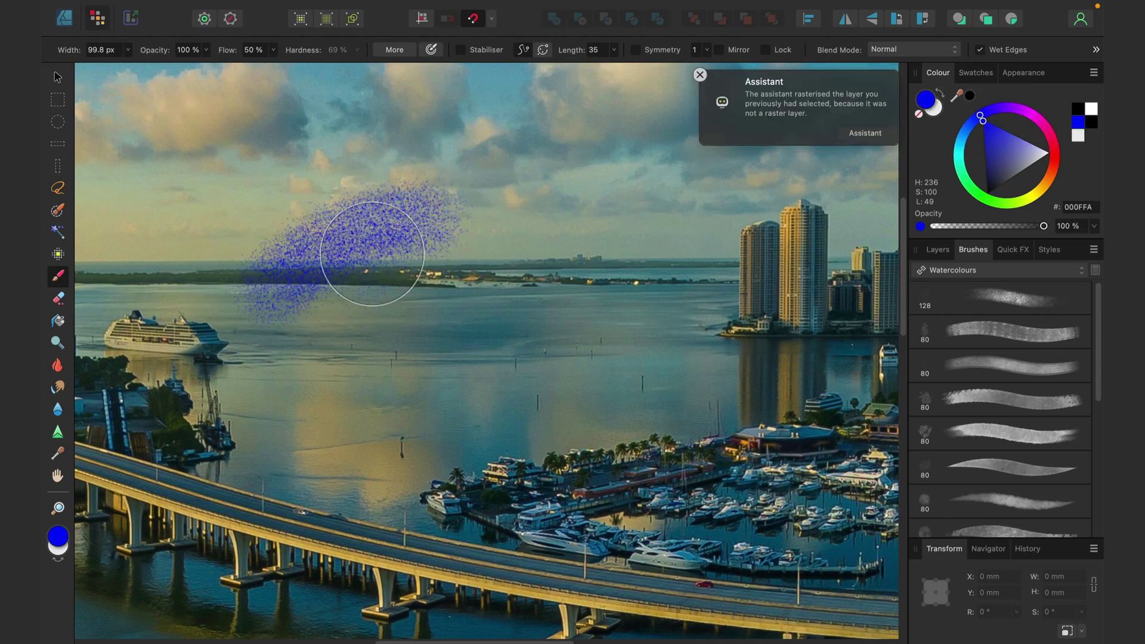
{"action": "left_click", "coordinate": [699, 72]}
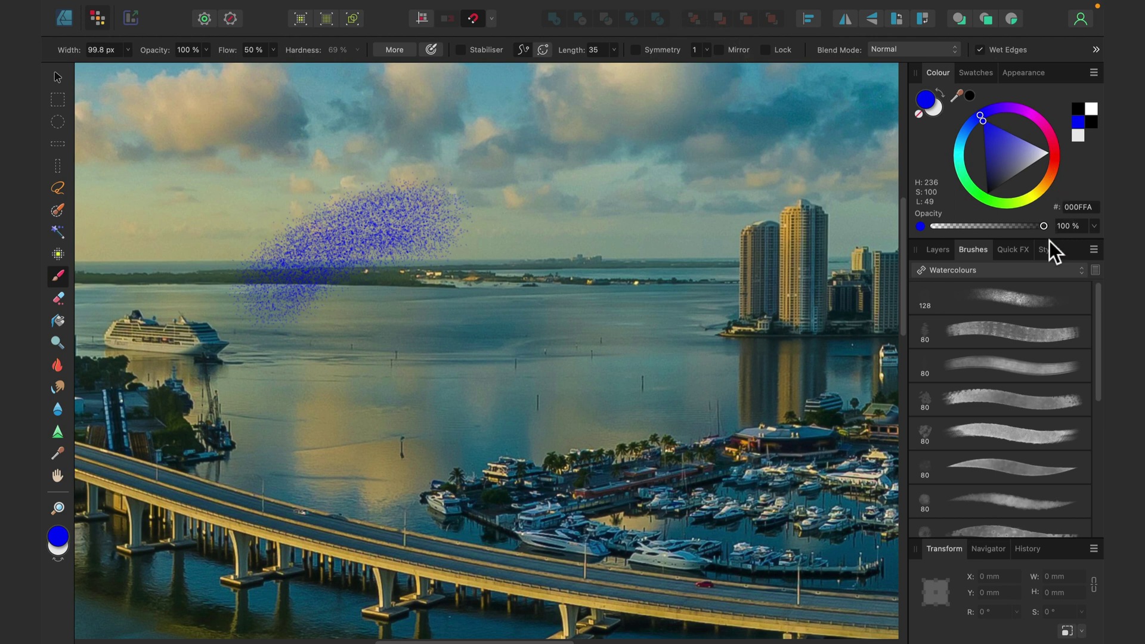
{"action": "left_click", "coordinate": [1008, 462]}
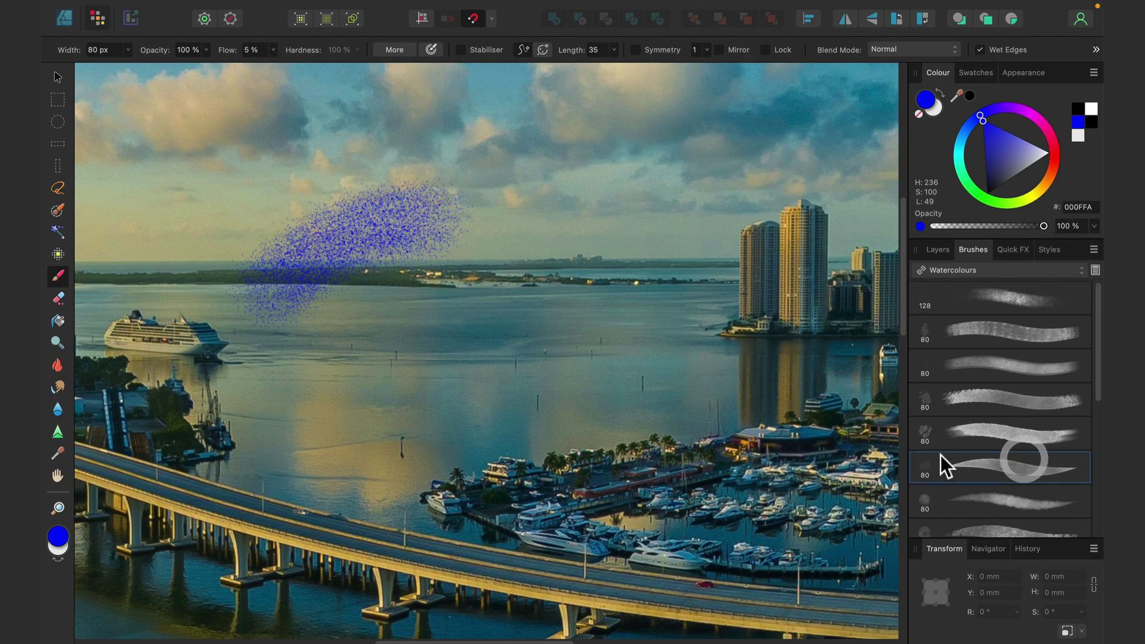
{"action": "left_click", "coordinate": [327, 386]}
{"action": "mouse_move", "coordinate": [578, 281]}
{"action": "left_mouse_down"}
{"action": "mouse_move", "coordinate": [427, 332]}
{"action": "mouse_move", "coordinate": [366, 410]}
{"action": "mouse_move", "coordinate": [456, 313]}
{"action": "mouse_move", "coordinate": [587, 312]}
{"action": "mouse_move", "coordinate": [438, 371]}
{"action": "mouse_move", "coordinate": [388, 420]}
{"action": "mouse_move", "coordinate": [428, 363]}
{"action": "mouse_move", "coordinate": [551, 299]}
{"action": "mouse_move", "coordinate": [458, 334]}
{"action": "mouse_move", "coordinate": [383, 397]}
{"action": "mouse_move", "coordinate": [433, 387]}
{"action": "mouse_move", "coordinate": [584, 316]}
{"action": "mouse_move", "coordinate": [483, 391]}
{"action": "left_mouse_up"}
{"action": "mouse_move", "coordinate": [410, 399]}
{"action": "left_mouse_down"}
{"action": "mouse_move", "coordinate": [391, 302]}
{"action": "mouse_move", "coordinate": [502, 280]}
{"action": "mouse_move", "coordinate": [370, 311]}
{"action": "mouse_move", "coordinate": [338, 369]}
{"action": "mouse_move", "coordinate": [371, 379]}
{"action": "mouse_move", "coordinate": [373, 307]}
{"action": "mouse_move", "coordinate": [488, 275]}
{"action": "mouse_move", "coordinate": [374, 355]}
{"action": "mouse_move", "coordinate": [389, 382]}
{"action": "mouse_move", "coordinate": [519, 293]}
{"action": "mouse_move", "coordinate": [465, 323]}
{"action": "mouse_move", "coordinate": [397, 390]}
{"action": "mouse_move", "coordinate": [489, 307]}
{"action": "mouse_move", "coordinate": [476, 342]}
{"action": "mouse_move", "coordinate": [423, 399]}
{"action": "mouse_move", "coordinate": [542, 315]}
{"action": "mouse_move", "coordinate": [483, 388]}
{"action": "mouse_move", "coordinate": [537, 356]}
{"action": "mouse_move", "coordinate": [489, 410]}
{"action": "mouse_move", "coordinate": [631, 294]}
{"action": "mouse_move", "coordinate": [538, 286]}
{"action": "mouse_move", "coordinate": [563, 308]}
{"action": "mouse_move", "coordinate": [552, 327]}
{"action": "mouse_move", "coordinate": [590, 322]}
{"action": "mouse_move", "coordinate": [552, 343]}
{"action": "mouse_move", "coordinate": [594, 361]}
{"action": "mouse_move", "coordinate": [613, 323]}
{"action": "mouse_move", "coordinate": [463, 412]}
{"action": "mouse_move", "coordinate": [503, 406]}
{"action": "mouse_move", "coordinate": [439, 421]}
{"action": "mouse_move", "coordinate": [372, 407]}
{"action": "mouse_move", "coordinate": [388, 379]}
{"action": "mouse_move", "coordinate": [387, 401]}
{"action": "mouse_move", "coordinate": [368, 396]}
{"action": "mouse_move", "coordinate": [389, 258]}
{"action": "mouse_move", "coordinate": [348, 281]}
{"action": "mouse_move", "coordinate": [548, 260]}
{"action": "mouse_move", "coordinate": [484, 265]}
{"action": "mouse_move", "coordinate": [521, 276]}
{"action": "mouse_move", "coordinate": [442, 271]}
{"action": "mouse_move", "coordinate": [452, 278]}
{"action": "mouse_move", "coordinate": [414, 291]}
{"action": "mouse_move", "coordinate": [413, 256]}
{"action": "mouse_move", "coordinate": [590, 262]}
{"action": "mouse_move", "coordinate": [496, 265]}
{"action": "mouse_move", "coordinate": [486, 255]}
{"action": "mouse_move", "coordinate": [686, 286]}
{"action": "left_mouse_up"}
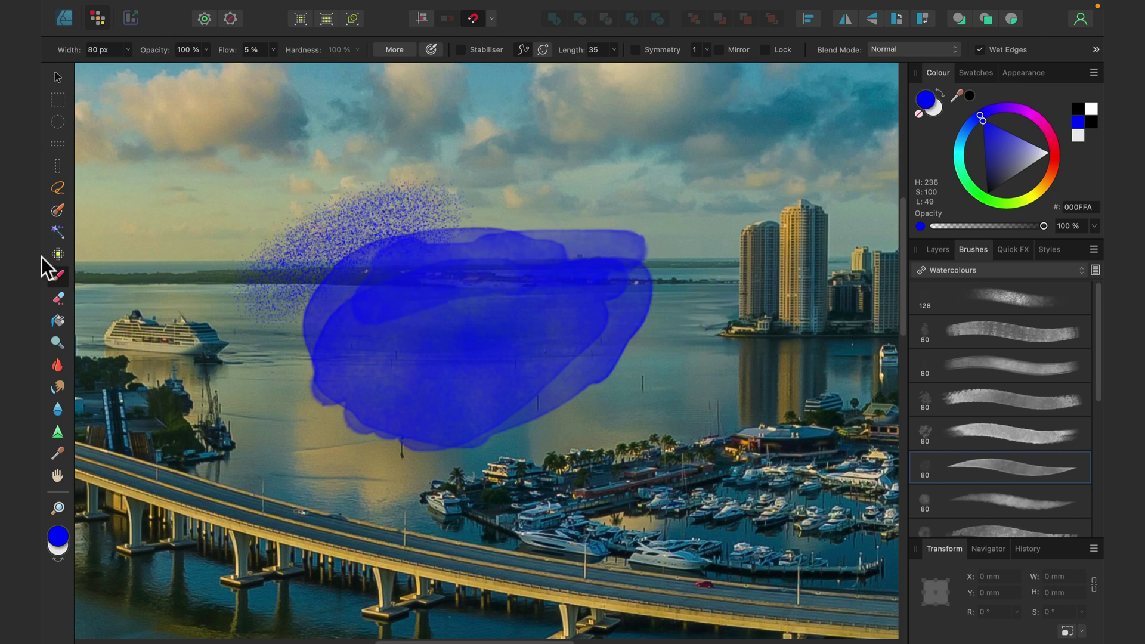
{"action": "left_click", "coordinate": [754, 239]}
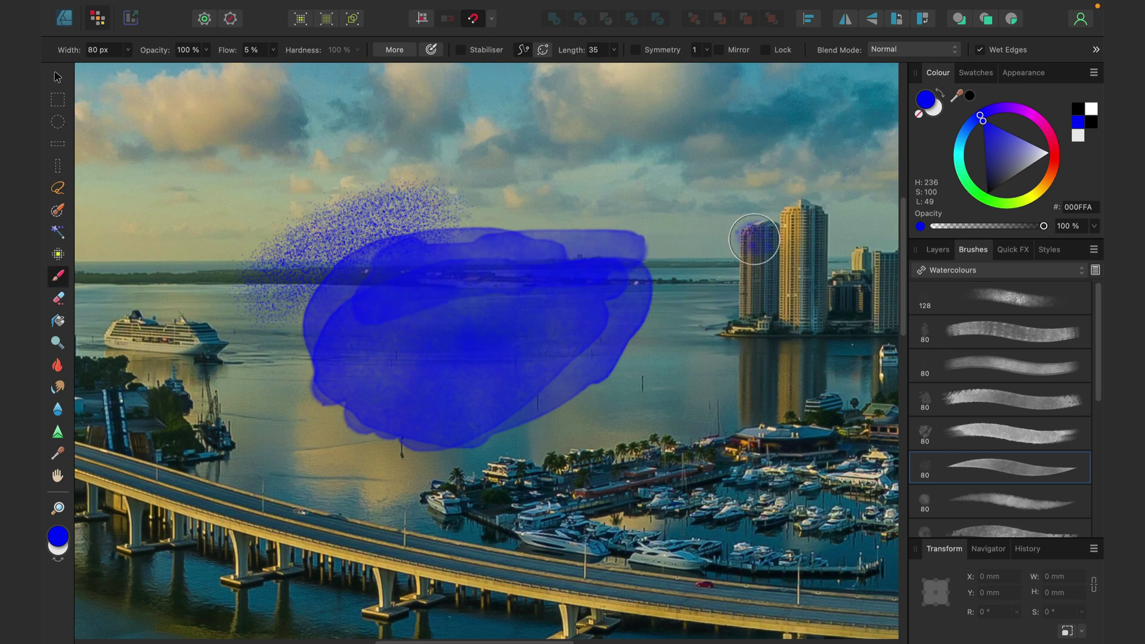
Spray blue across the sky with the 99 preset and stroke the towers with the 80 watercolour preset
{"action": "left_click", "coordinate": [937, 250]}
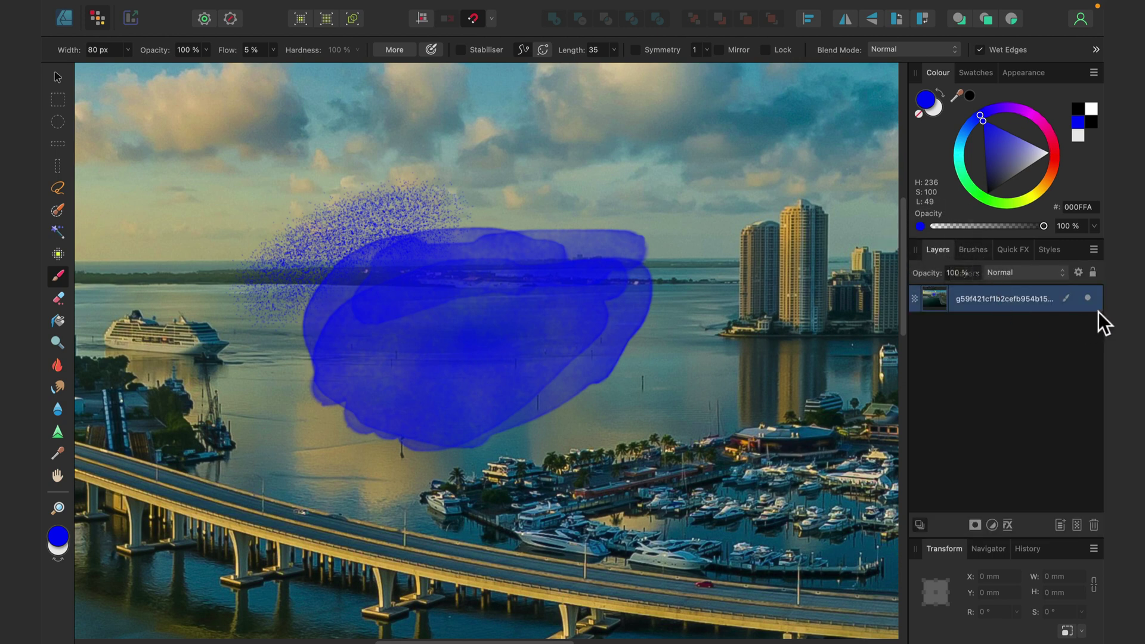
{"action": "left_click", "coordinate": [1066, 300]}
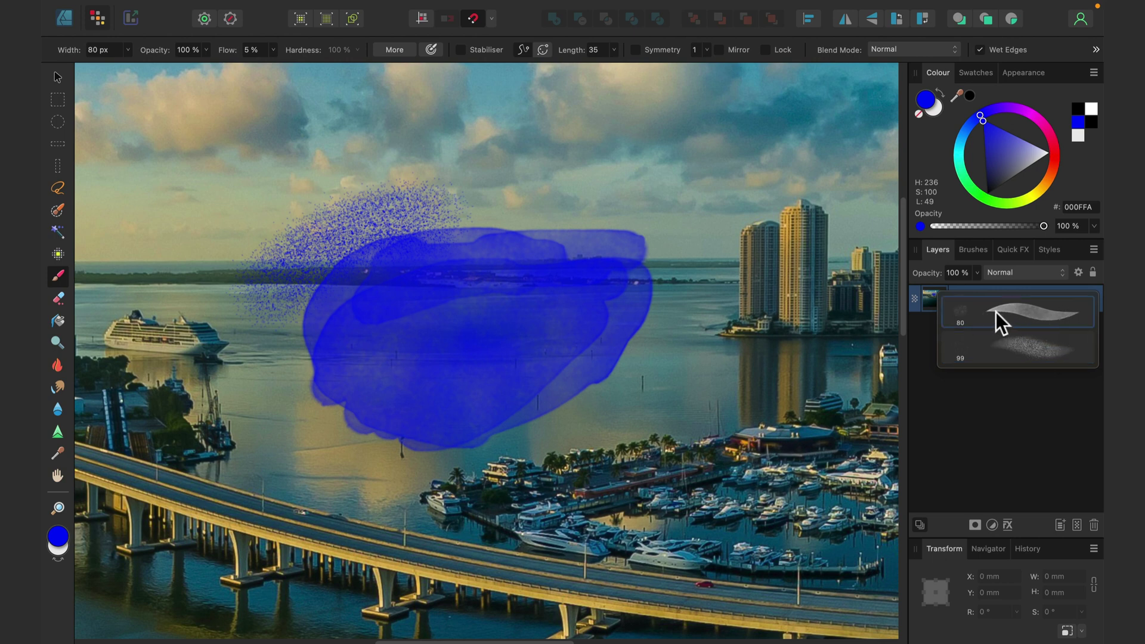
{"action": "left_click", "coordinate": [1003, 352]}
{"action": "mouse_move", "coordinate": [597, 128]}
{"action": "left_mouse_down"}
{"action": "mouse_move", "coordinate": [573, 162]}
{"action": "mouse_move", "coordinate": [488, 163]}
{"action": "mouse_move", "coordinate": [593, 143]}
{"action": "mouse_move", "coordinate": [441, 134]}
{"action": "left_mouse_up"}
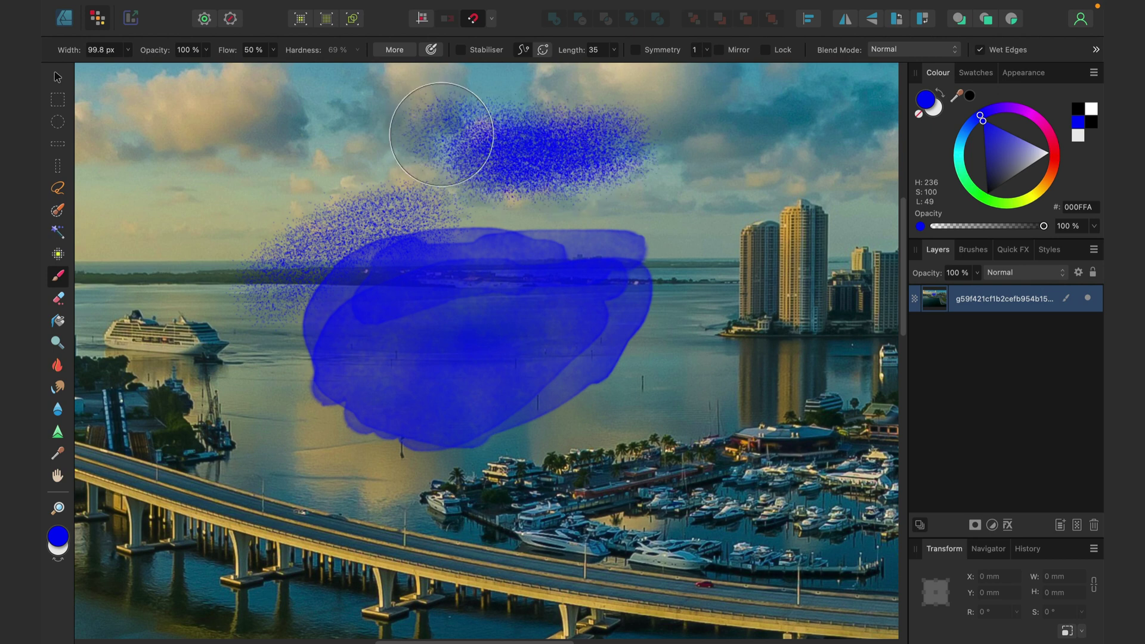
{"action": "right_click", "coordinate": [1069, 299]}
{"action": "left_click", "coordinate": [1055, 343]}
{"action": "mouse_move", "coordinate": [714, 197]}
{"action": "left_mouse_down"}
{"action": "mouse_move", "coordinate": [690, 330]}
{"action": "mouse_move", "coordinate": [660, 382]}
{"action": "mouse_move", "coordinate": [731, 180]}
{"action": "mouse_move", "coordinate": [697, 367]}
{"action": "mouse_move", "coordinate": [744, 187]}
{"action": "left_mouse_up"}
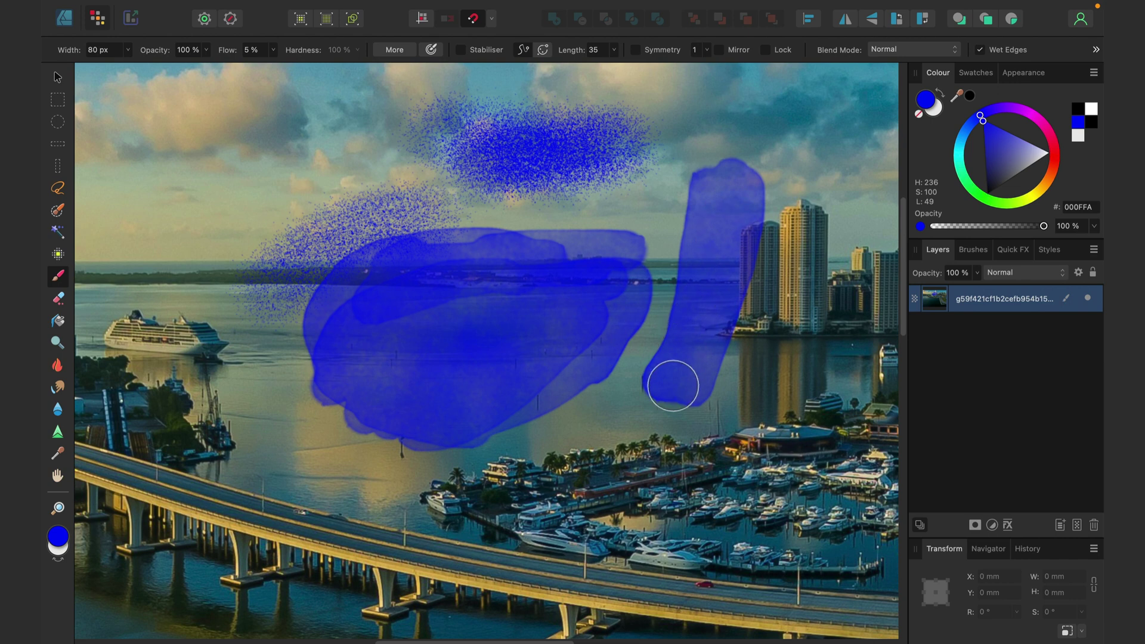
With the Erase Brush, wipe a wide diagonal stroke from the left spray across the horizon
{"action": "left_click", "coordinate": [59, 300]}
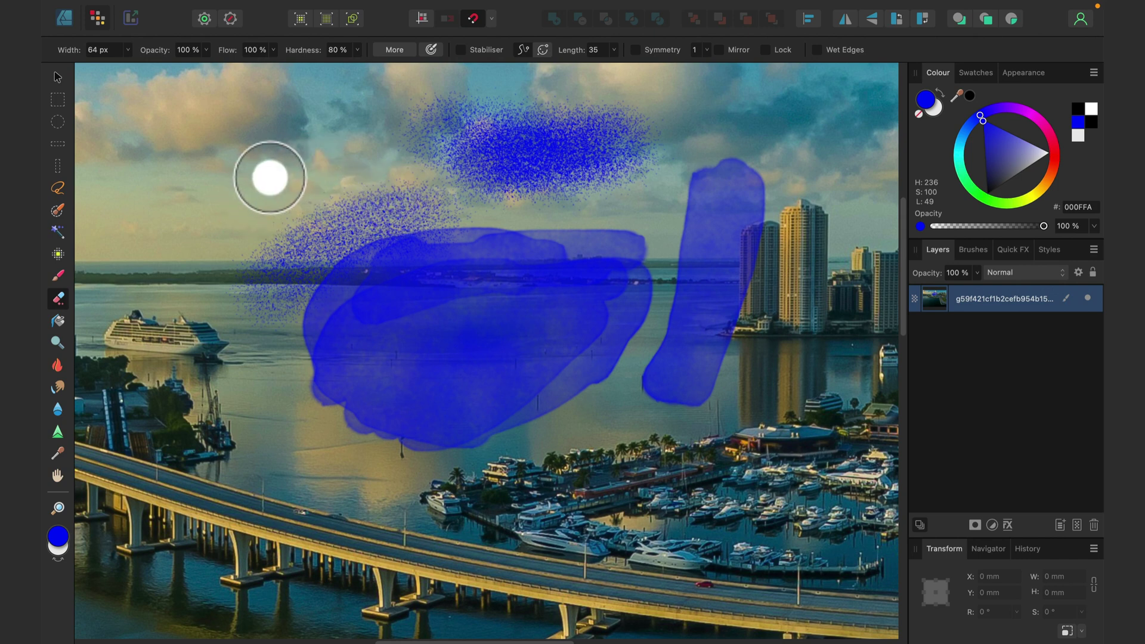
{"action": "mouse_move", "coordinate": [258, 253]}
{"action": "left_mouse_down"}
{"action": "mouse_move", "coordinate": [408, 198]}
{"action": "mouse_move", "coordinate": [269, 271]}
{"action": "mouse_move", "coordinate": [421, 207]}
{"action": "mouse_move", "coordinate": [292, 292]}
{"action": "mouse_move", "coordinate": [516, 197]}
{"action": "left_mouse_up"}
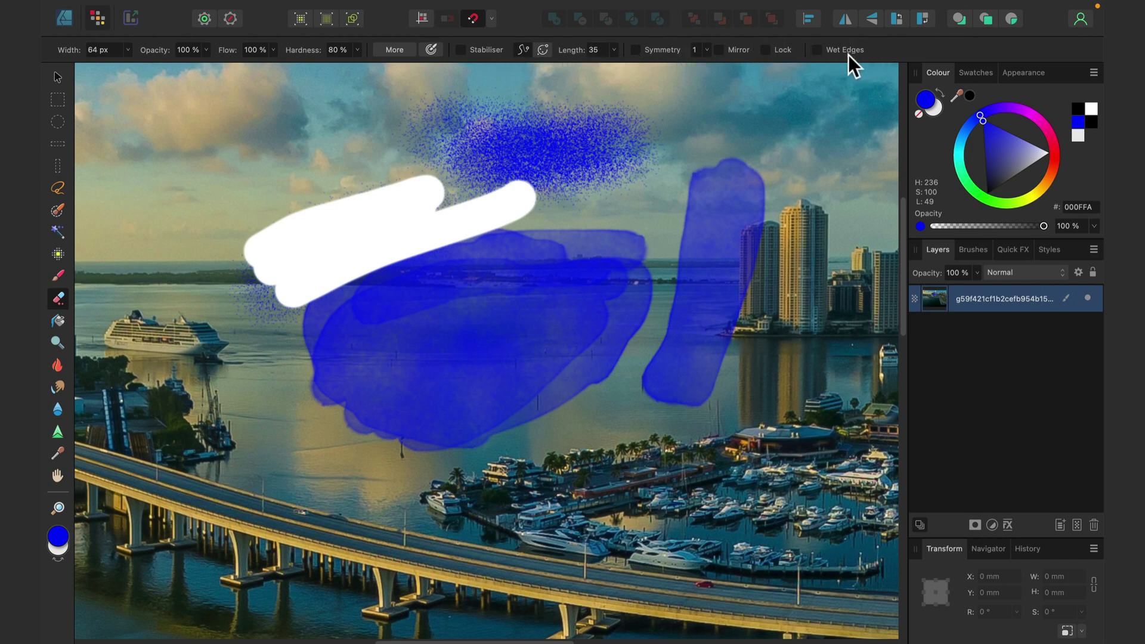
Flood-fill the white erased streak with red BF0505
{"action": "left_click", "coordinate": [56, 320]}
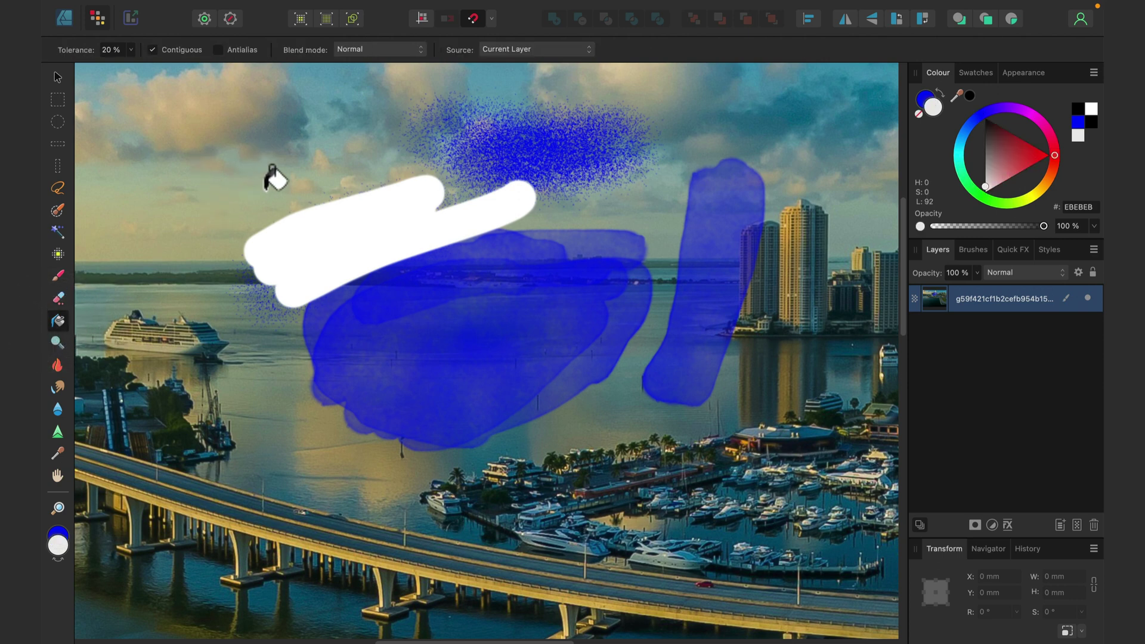
{"action": "left_click", "coordinate": [1032, 146]}
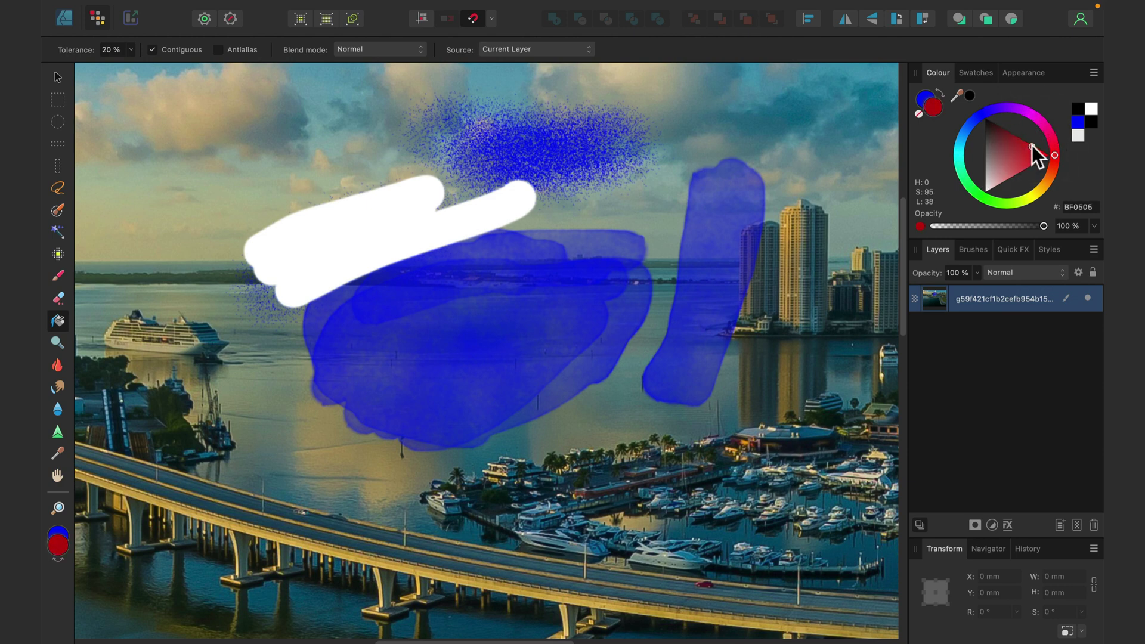
{"action": "left_click", "coordinate": [297, 232]}
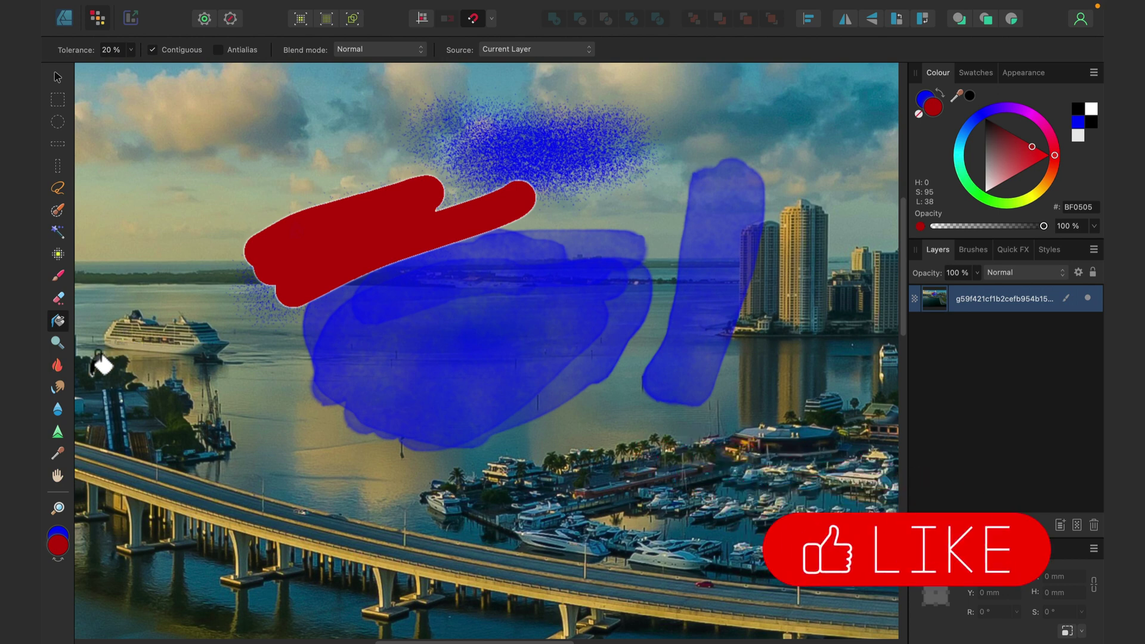
Restore blue as the primary colour and smudge lightly over the red stroke's upper-left edge
{"action": "left_click", "coordinate": [58, 343]}
{"action": "key", "text": "x"}
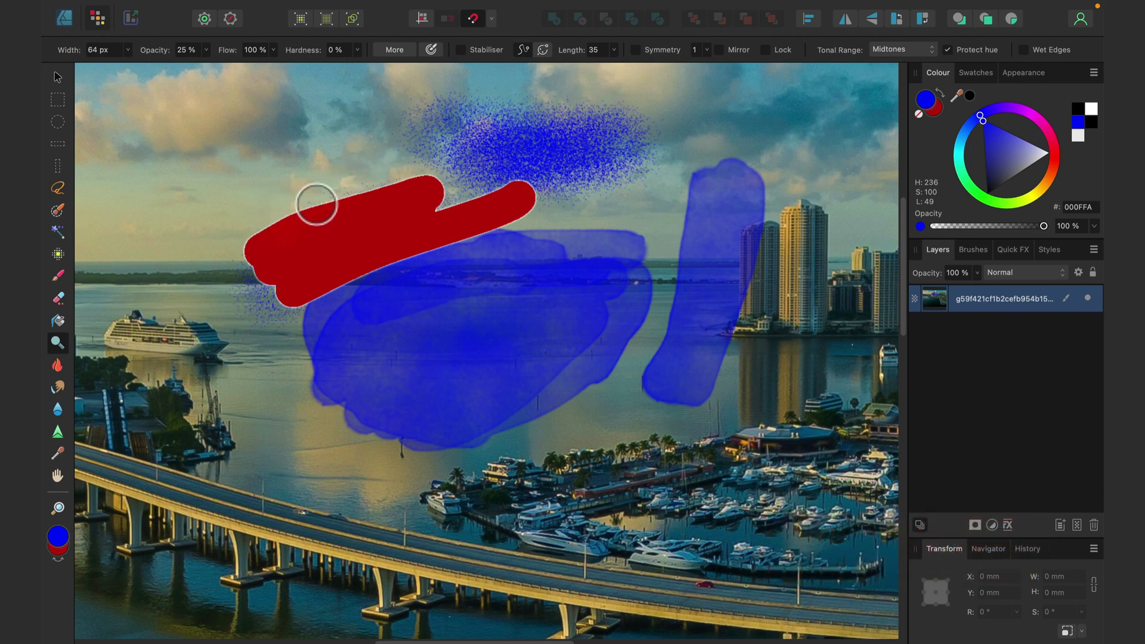
{"action": "left_click", "coordinate": [57, 368]}
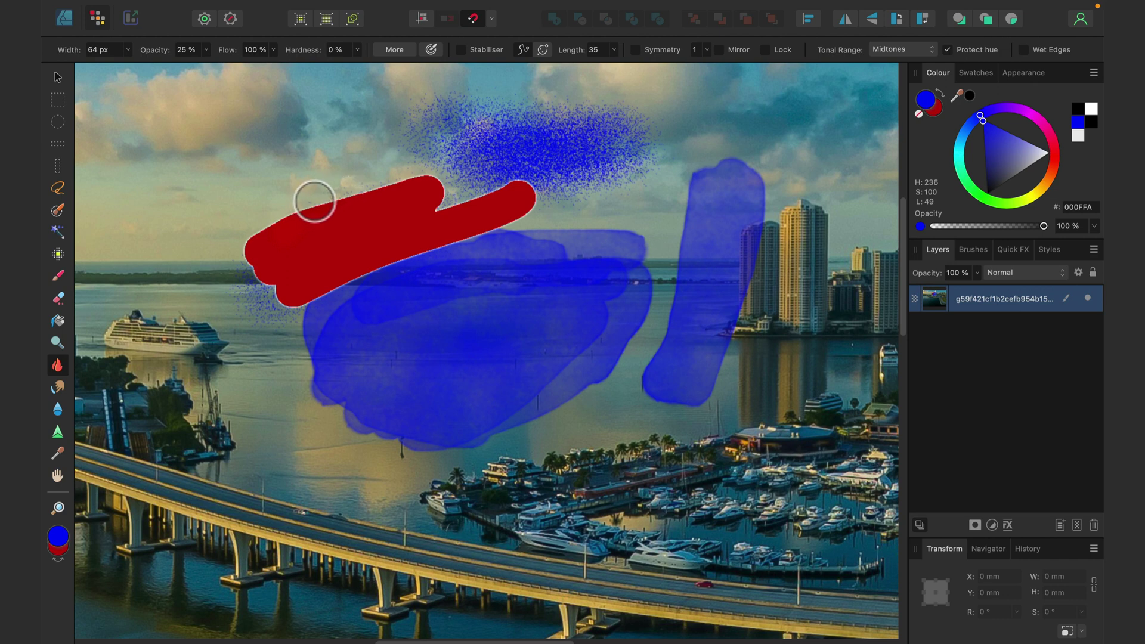
{"action": "left_click", "coordinate": [57, 387]}
{"action": "mouse_move", "coordinate": [334, 224]}
{"action": "left_mouse_down"}
{"action": "mouse_move", "coordinate": [256, 197]}
{"action": "mouse_move", "coordinate": [301, 215]}
{"action": "mouse_move", "coordinate": [312, 238]}
{"action": "mouse_move", "coordinate": [253, 203]}
{"action": "mouse_move", "coordinate": [294, 230]}
{"action": "mouse_move", "coordinate": [319, 234]}
{"action": "mouse_move", "coordinate": [199, 235]}
{"action": "mouse_move", "coordinate": [181, 273]}
{"action": "mouse_move", "coordinate": [197, 286]}
{"action": "mouse_move", "coordinate": [297, 205]}
{"action": "left_mouse_up"}
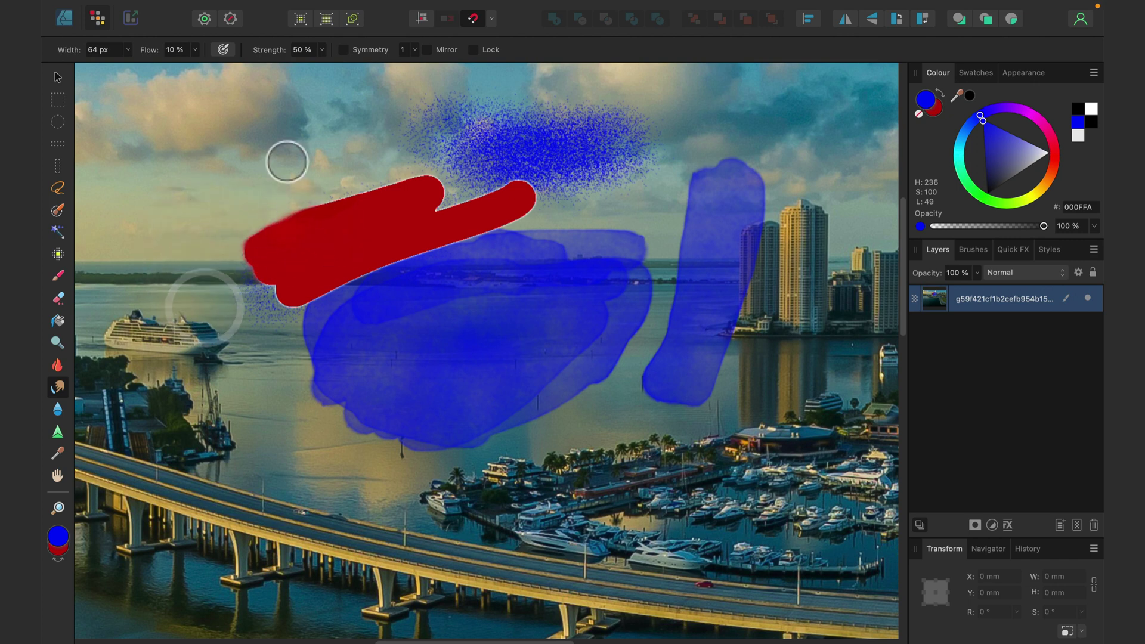
Set the smudge brush to 200 px width and 68% strength
{"action": "left_click", "coordinate": [195, 50]}
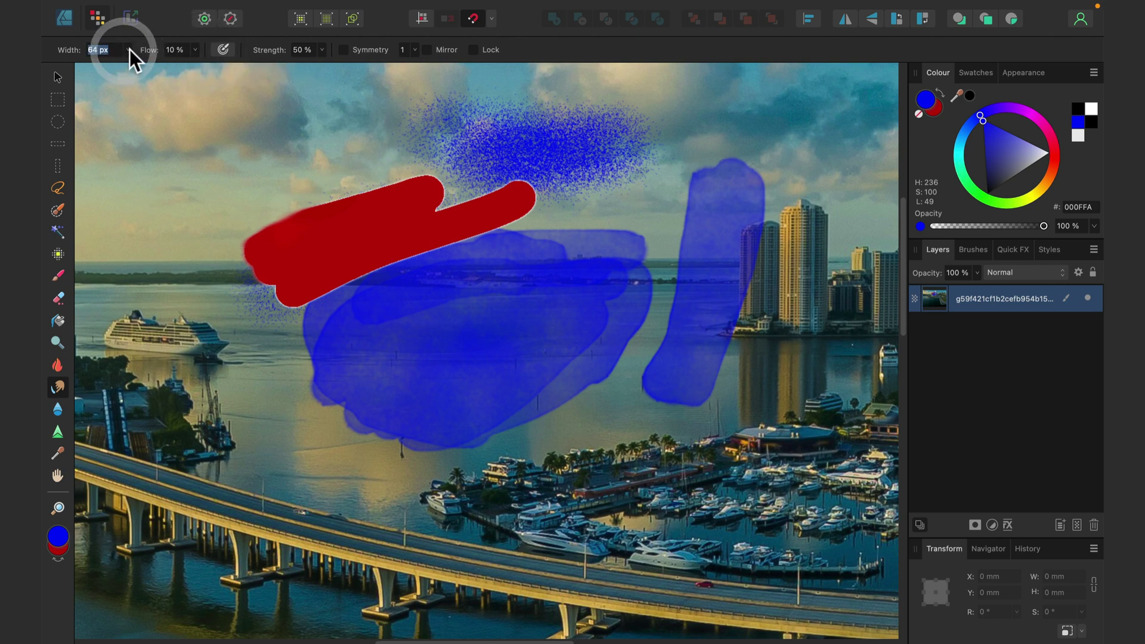
{"action": "left_click", "coordinate": [127, 50]}
{"action": "left_click_drag", "start_coordinate": [127, 62], "coordinate": [146, 62]}
{"action": "left_click", "coordinate": [322, 50]}
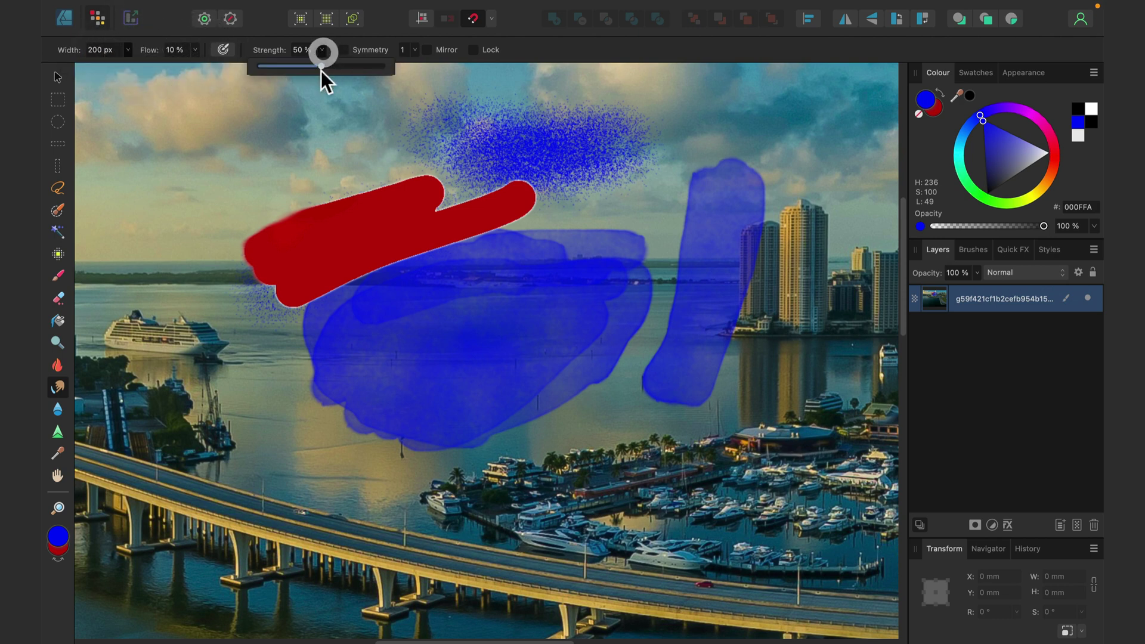
{"action": "left_click", "coordinate": [342, 66]}
Smear the red stroke's upper-left part and both ends outward into the sky
{"action": "mouse_move", "coordinate": [317, 233]}
{"action": "left_mouse_down"}
{"action": "mouse_move", "coordinate": [349, 222]}
{"action": "mouse_move", "coordinate": [280, 190]}
{"action": "left_mouse_up"}
{"action": "mouse_move", "coordinate": [385, 225]}
{"action": "left_mouse_down"}
{"action": "mouse_move", "coordinate": [354, 214]}
{"action": "mouse_move", "coordinate": [320, 246]}
{"action": "mouse_move", "coordinate": [193, 259]}
{"action": "mouse_move", "coordinate": [353, 248]}
{"action": "mouse_move", "coordinate": [199, 302]}
{"action": "mouse_move", "coordinate": [356, 241]}
{"action": "mouse_move", "coordinate": [241, 307]}
{"action": "mouse_move", "coordinate": [370, 227]}
{"action": "mouse_move", "coordinate": [231, 303]}
{"action": "mouse_move", "coordinate": [323, 243]}
{"action": "mouse_move", "coordinate": [275, 254]}
{"action": "mouse_move", "coordinate": [328, 236]}
{"action": "mouse_move", "coordinate": [301, 229]}
{"action": "mouse_move", "coordinate": [295, 205]}
{"action": "mouse_move", "coordinate": [334, 228]}
{"action": "mouse_move", "coordinate": [224, 214]}
{"action": "mouse_move", "coordinate": [382, 244]}
{"action": "mouse_move", "coordinate": [513, 246]}
{"action": "mouse_move", "coordinate": [336, 249]}
{"action": "mouse_move", "coordinate": [435, 274]}
{"action": "mouse_move", "coordinate": [298, 277]}
{"action": "mouse_move", "coordinate": [368, 295]}
{"action": "left_mouse_up"}
{"action": "mouse_move", "coordinate": [357, 233]}
{"action": "left_mouse_down"}
{"action": "mouse_move", "coordinate": [442, 172]}
{"action": "mouse_move", "coordinate": [359, 220]}
{"action": "mouse_move", "coordinate": [498, 156]}
{"action": "mouse_move", "coordinate": [409, 220]}
{"action": "mouse_move", "coordinate": [561, 179]}
{"action": "mouse_move", "coordinate": [429, 227]}
{"action": "mouse_move", "coordinate": [605, 170]}
{"action": "mouse_move", "coordinate": [390, 203]}
{"action": "mouse_move", "coordinate": [547, 157]}
{"action": "mouse_move", "coordinate": [443, 214]}
{"action": "mouse_move", "coordinate": [485, 196]}
{"action": "left_mouse_up"}
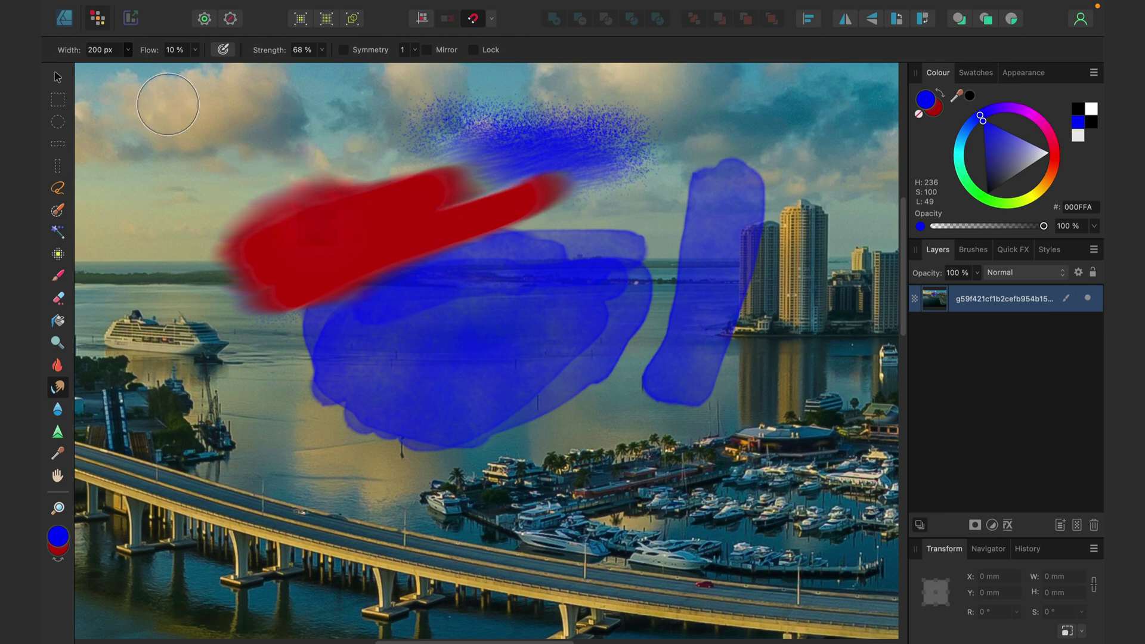
{"action": "mouse_move", "coordinate": [217, 234]}
{"action": "left_mouse_down"}
{"action": "mouse_move", "coordinate": [328, 234]}
{"action": "mouse_move", "coordinate": [169, 235]}
{"action": "mouse_move", "coordinate": [315, 259]}
{"action": "left_mouse_up"}
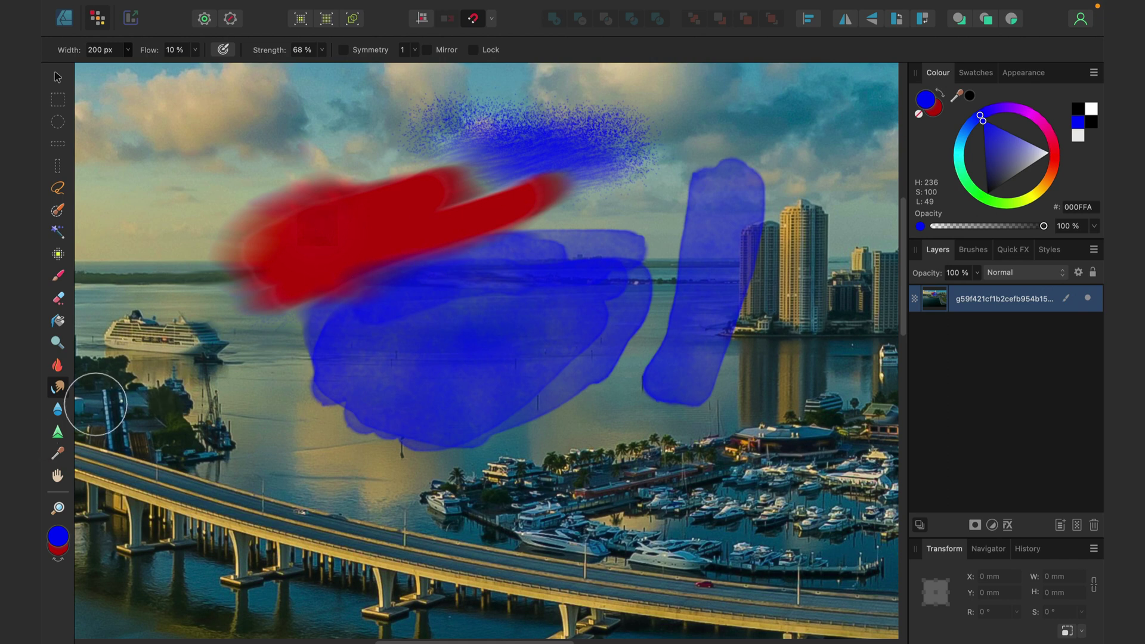
Blur the left end of the red stroke with the Blur Brush
{"action": "left_click", "coordinate": [57, 411]}
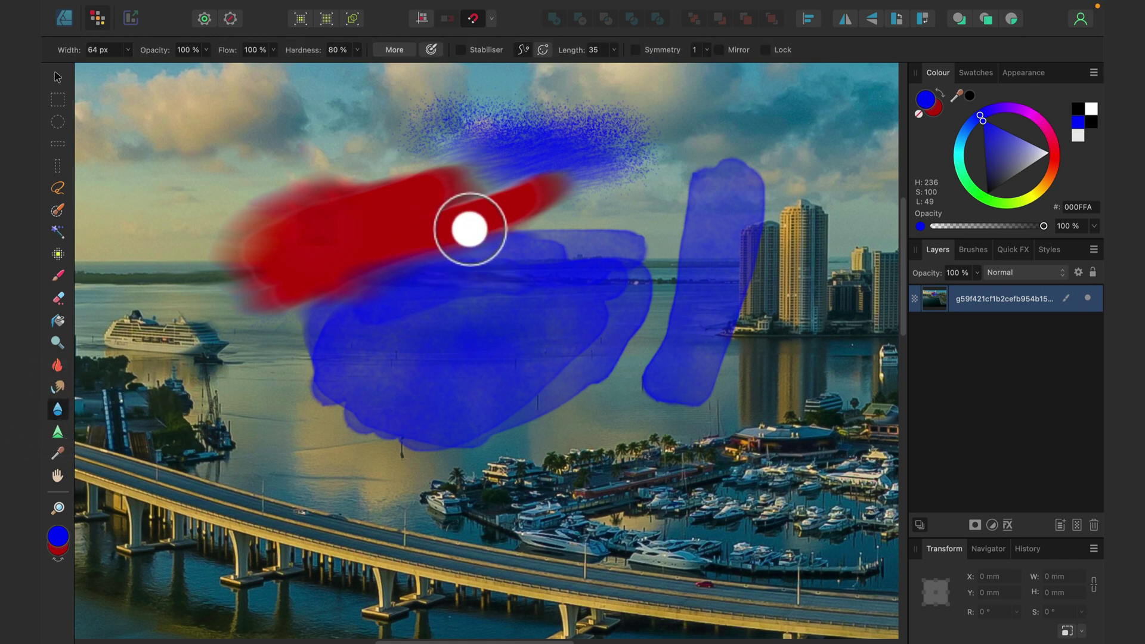
{"action": "left_click_drag", "start_coordinate": [466, 225], "coordinate": [417, 199]}
{"action": "left_click_drag", "start_coordinate": [224, 192], "coordinate": [211, 202]}
{"action": "mouse_move", "coordinate": [300, 197]}
{"action": "left_mouse_down"}
{"action": "mouse_move", "coordinate": [294, 242]}
{"action": "mouse_move", "coordinate": [598, 327]}
{"action": "left_mouse_up"}
Move the view onto the open sky, test two blur dabs there, and undo both
{"action": "scroll", "coordinate": [294, 242], "scroll_direction": "up", "scroll_amount": 5}
{"action": "scroll", "coordinate": [294, 243], "scroll_direction": "down", "scroll_amount": 3}
{"action": "left_click_drag", "start_coordinate": [345, 169], "coordinate": [537, 378]}
{"action": "left_click", "coordinate": [354, 125]}
{"action": "mouse_move", "coordinate": [352, 126]}
{"action": "left_mouse_down"}
{"action": "mouse_move", "coordinate": [371, 317]}
{"action": "mouse_move", "coordinate": [391, 120]}
{"action": "mouse_move", "coordinate": [332, 174]}
{"action": "mouse_move", "coordinate": [474, 173]}
{"action": "left_mouse_up"}
{"action": "left_click", "coordinate": [448, 238]}
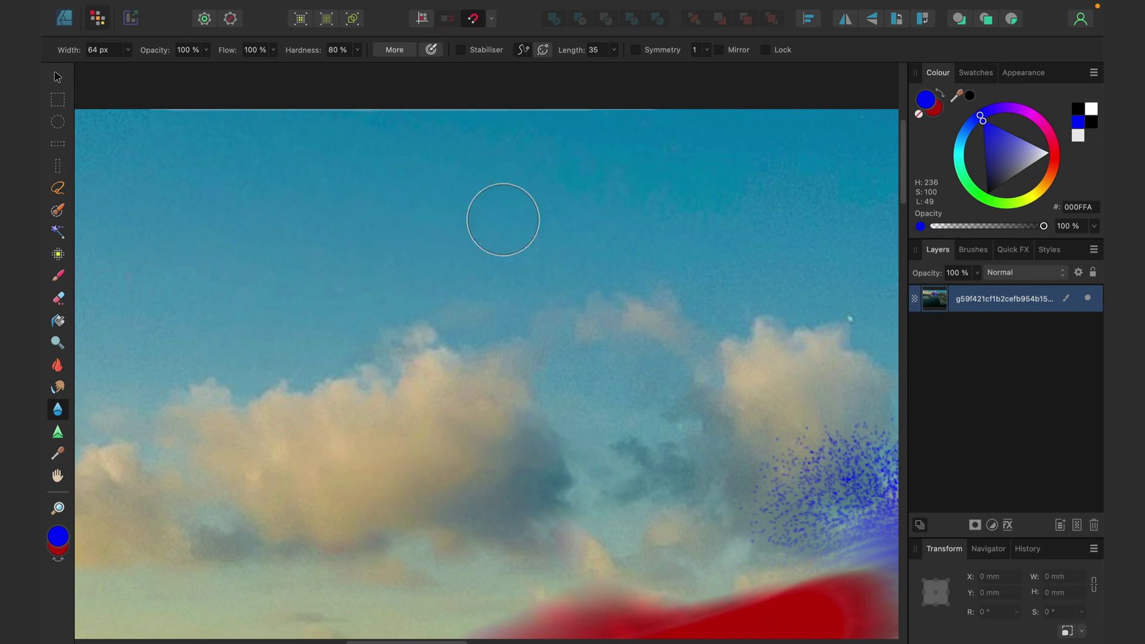
{"action": "left_click", "coordinate": [520, 280]}
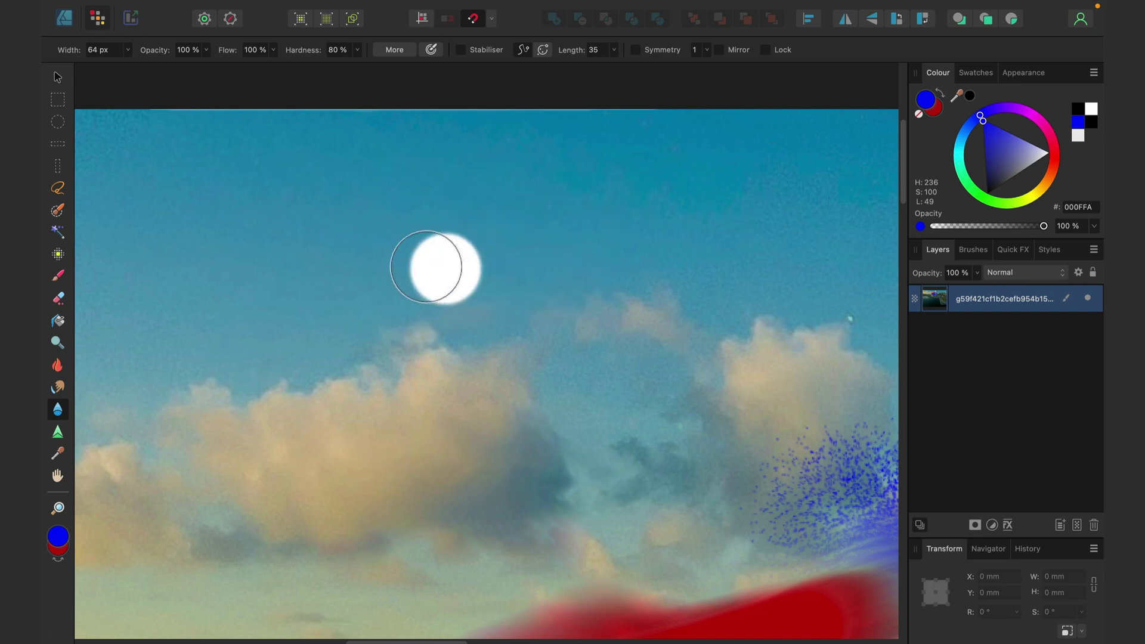
{"action": "left_click_drag", "start_coordinate": [491, 277], "coordinate": [370, 320]}
{"action": "key", "text": "ctrl+z"}
{"action": "key", "text": "ctrl+z"}
{"action": "key", "text": "ctrl+z"}
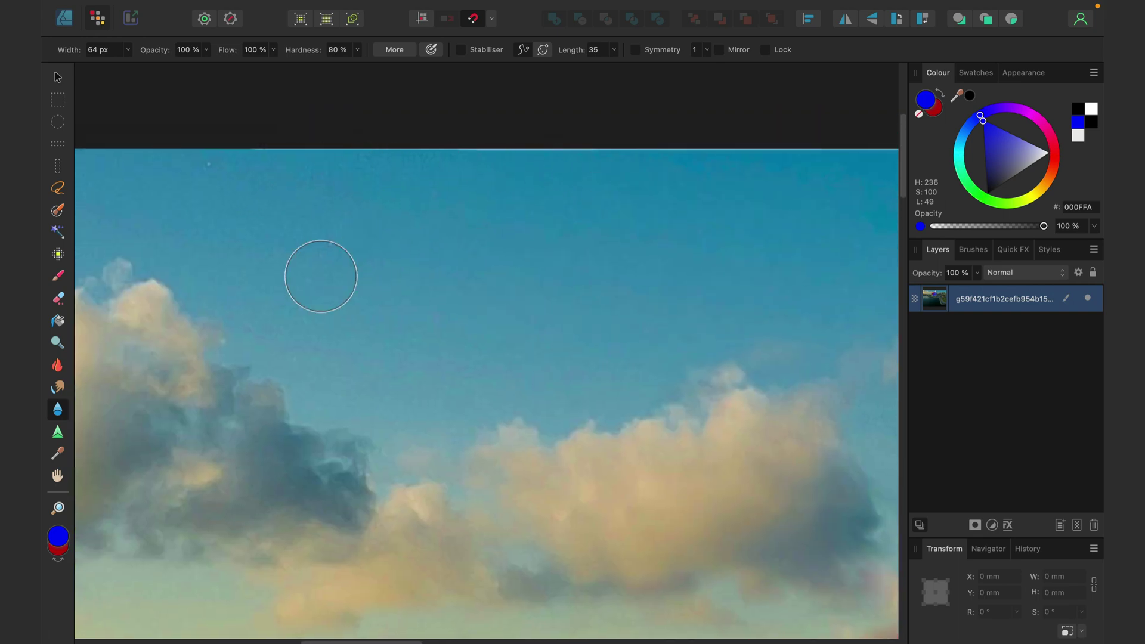
{"action": "left_click", "coordinate": [608, 396]}
{"action": "key", "text": "ctrl+z"}
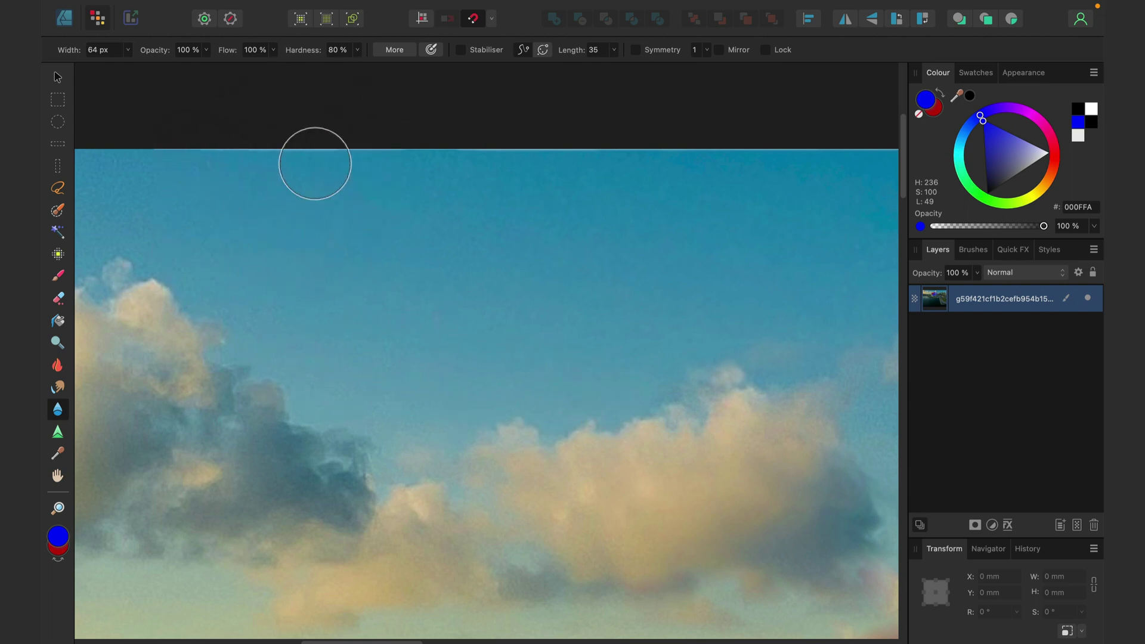
Paint the Clarity sharpen brush over the large cloud's top and left side
{"action": "left_click", "coordinate": [55, 432]}
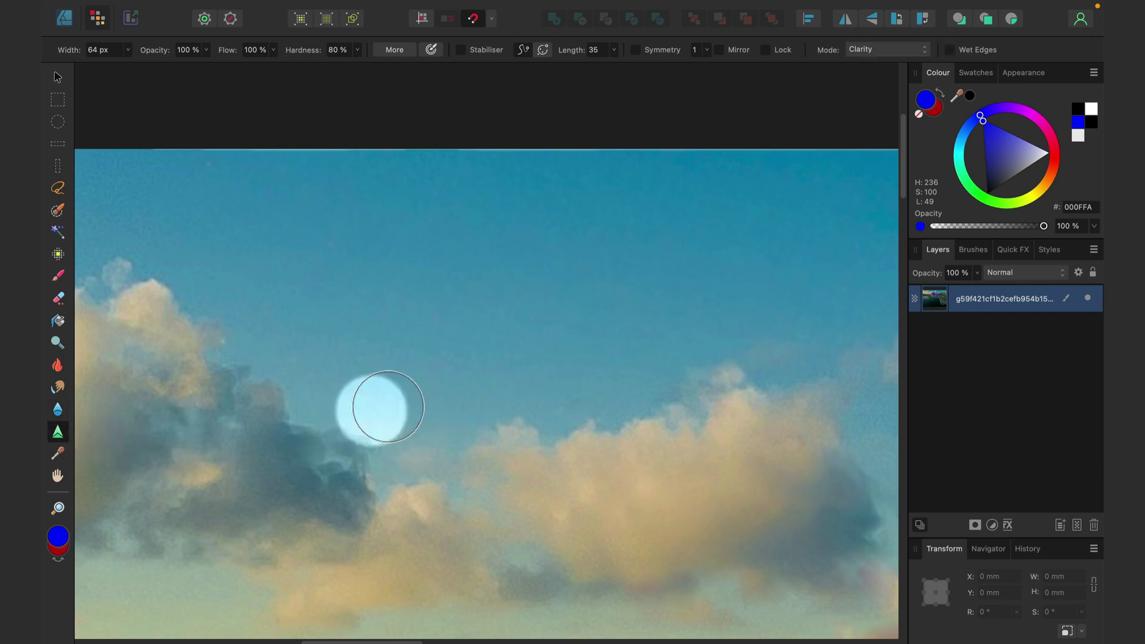
{"action": "scroll", "coordinate": [268, 302], "scroll_direction": "up", "scroll_amount": 3}
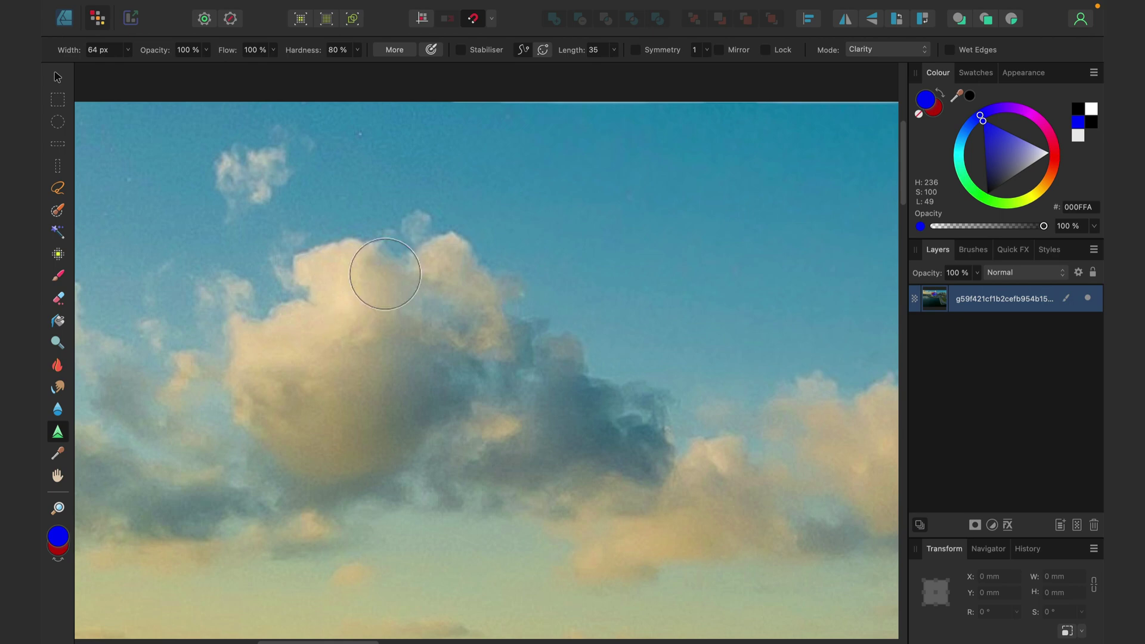
{"action": "mouse_move", "coordinate": [511, 243]}
{"action": "left_mouse_down"}
{"action": "mouse_move", "coordinate": [346, 304]}
{"action": "mouse_move", "coordinate": [299, 377]}
{"action": "mouse_move", "coordinate": [490, 323]}
{"action": "mouse_move", "coordinate": [460, 264]}
{"action": "left_mouse_up"}
{"action": "mouse_move", "coordinate": [396, 352]}
{"action": "left_mouse_down"}
{"action": "mouse_move", "coordinate": [361, 339]}
{"action": "mouse_move", "coordinate": [373, 346]}
{"action": "mouse_move", "coordinate": [363, 352]}
{"action": "mouse_move", "coordinate": [377, 401]}
{"action": "mouse_move", "coordinate": [368, 295]}
{"action": "mouse_move", "coordinate": [373, 331]}
{"action": "mouse_move", "coordinate": [398, 360]}
{"action": "mouse_move", "coordinate": [328, 385]}
{"action": "mouse_move", "coordinate": [391, 360]}
{"action": "mouse_move", "coordinate": [336, 323]}
{"action": "mouse_move", "coordinate": [389, 360]}
{"action": "mouse_move", "coordinate": [335, 344]}
{"action": "mouse_move", "coordinate": [358, 316]}
{"action": "mouse_move", "coordinate": [77, 435]}
{"action": "left_mouse_up"}
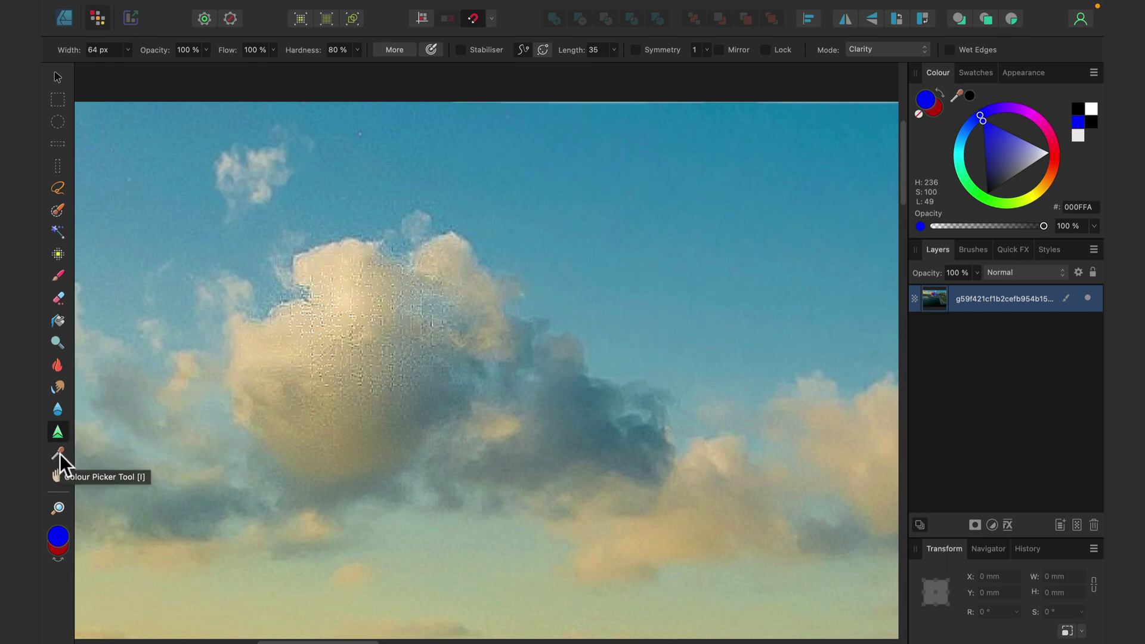
Sample the dark grey 303131 from the photo as the current colour
{"action": "left_click", "coordinate": [59, 454]}
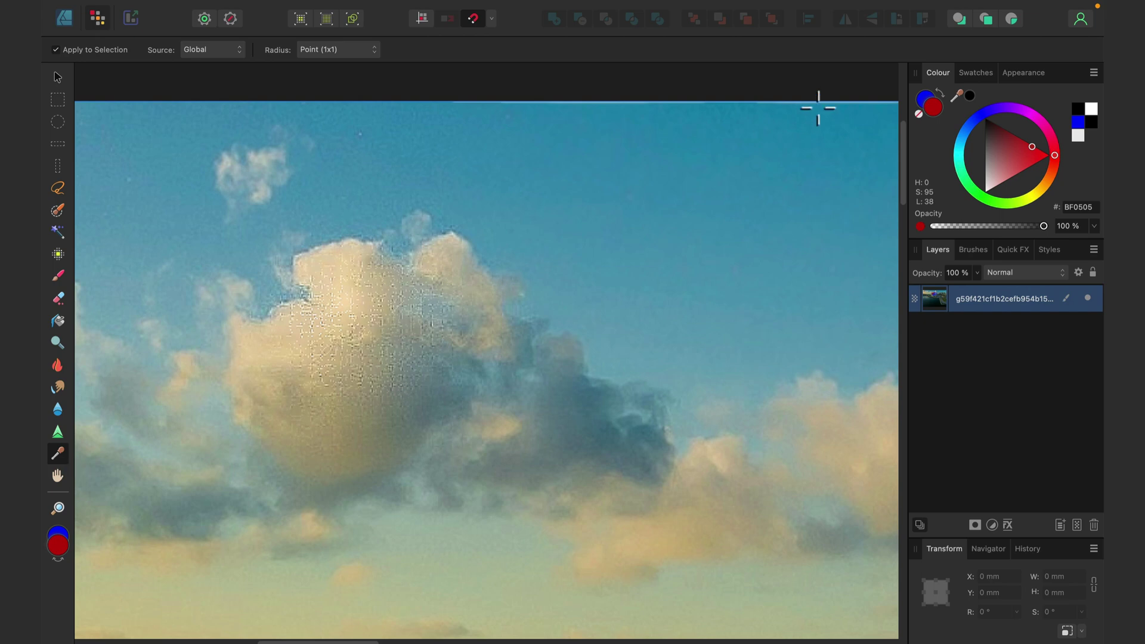
{"action": "left_click_drag", "start_coordinate": [958, 93], "coordinate": [642, 48]}
{"action": "left_click", "coordinate": [971, 97]}
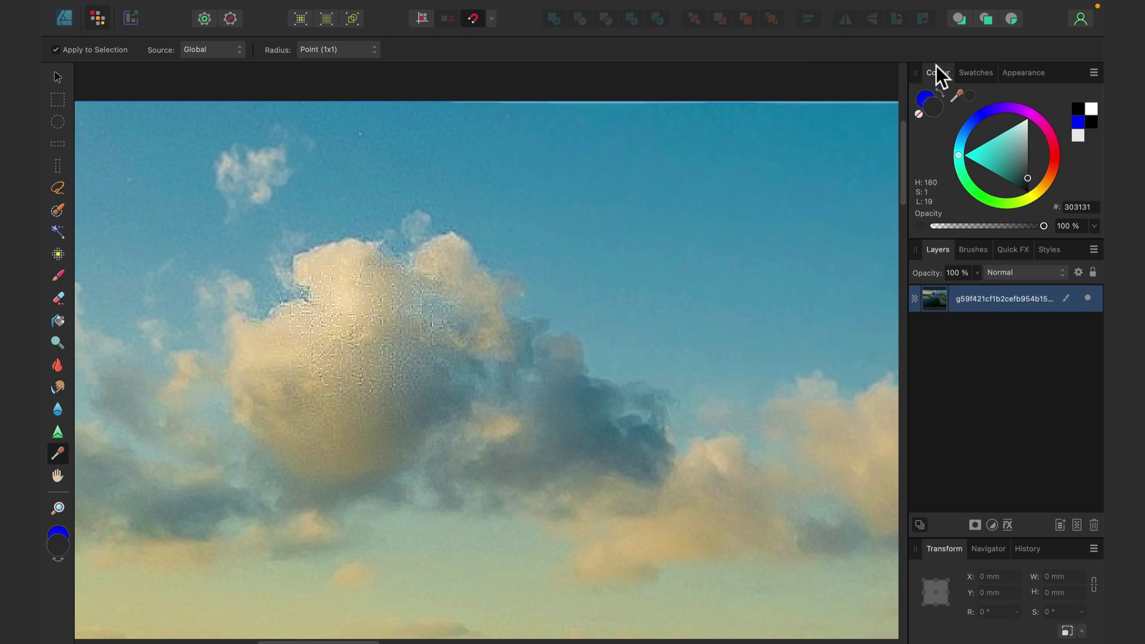
{"action": "left_click_drag", "start_coordinate": [957, 96], "coordinate": [71, 19]}
Pan across the clouds until the red stroke is back in view
{"action": "left_click", "coordinate": [55, 476]}
{"action": "left_click_drag", "start_coordinate": [593, 284], "coordinate": [210, 265]}
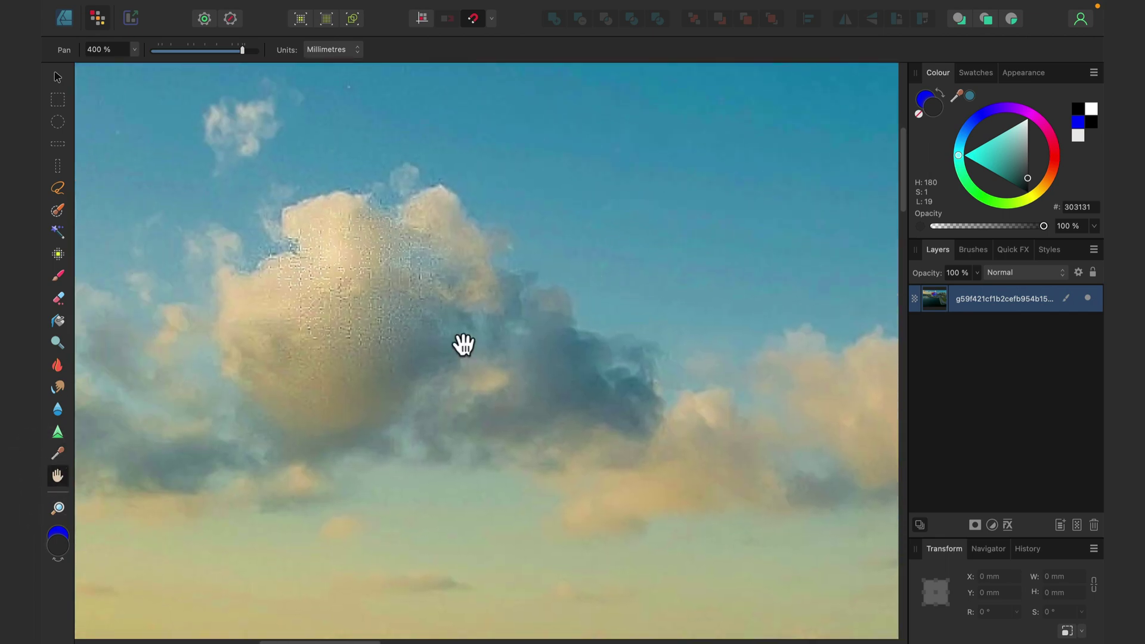
{"action": "left_click_drag", "start_coordinate": [463, 342], "coordinate": [396, 245]}
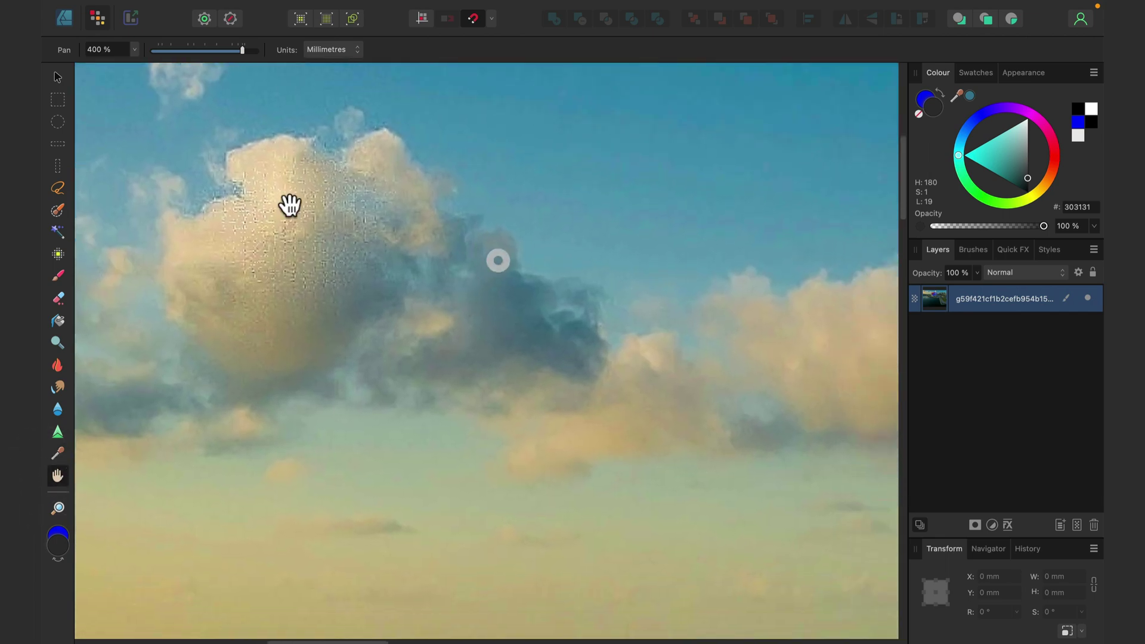
{"action": "left_click", "coordinate": [54, 78]}
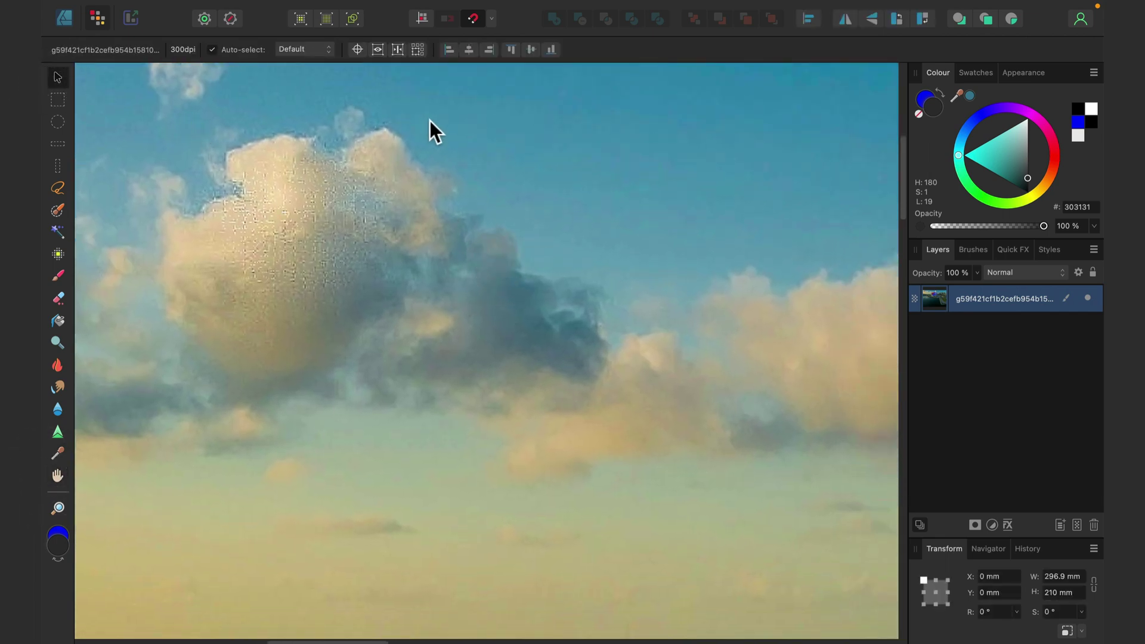
{"action": "left_click_drag", "start_coordinate": [680, 179], "coordinate": [269, 296]}
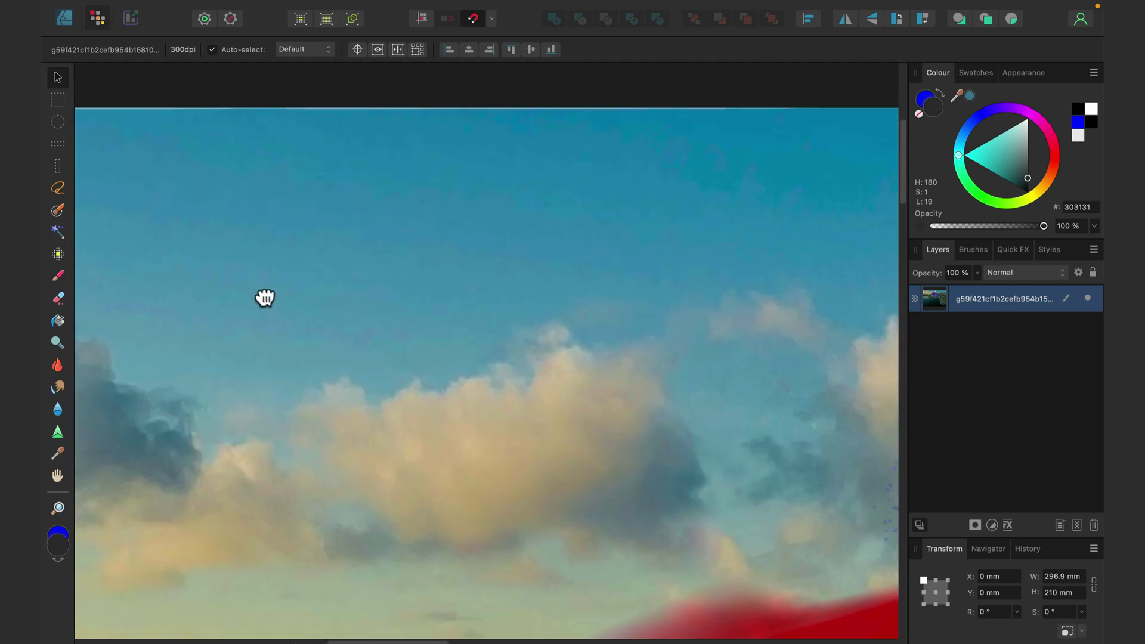
{"action": "scroll", "coordinate": [303, 286], "scroll_direction": "down", "scroll_amount": 10}
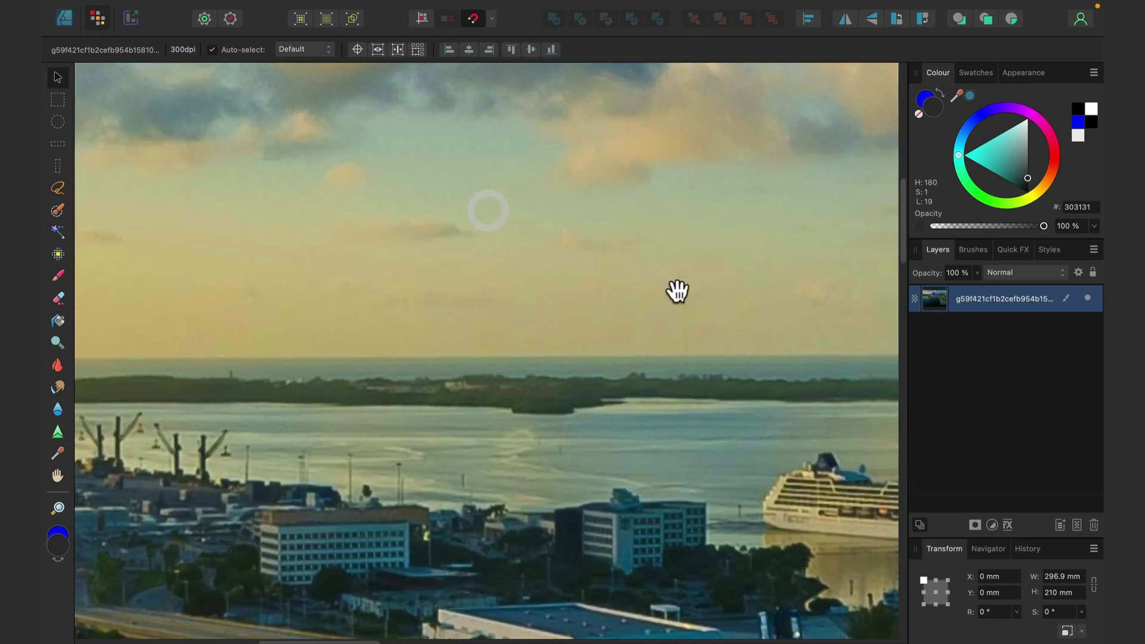
{"action": "scroll", "coordinate": [202, 313], "scroll_direction": "down", "scroll_amount": 10}
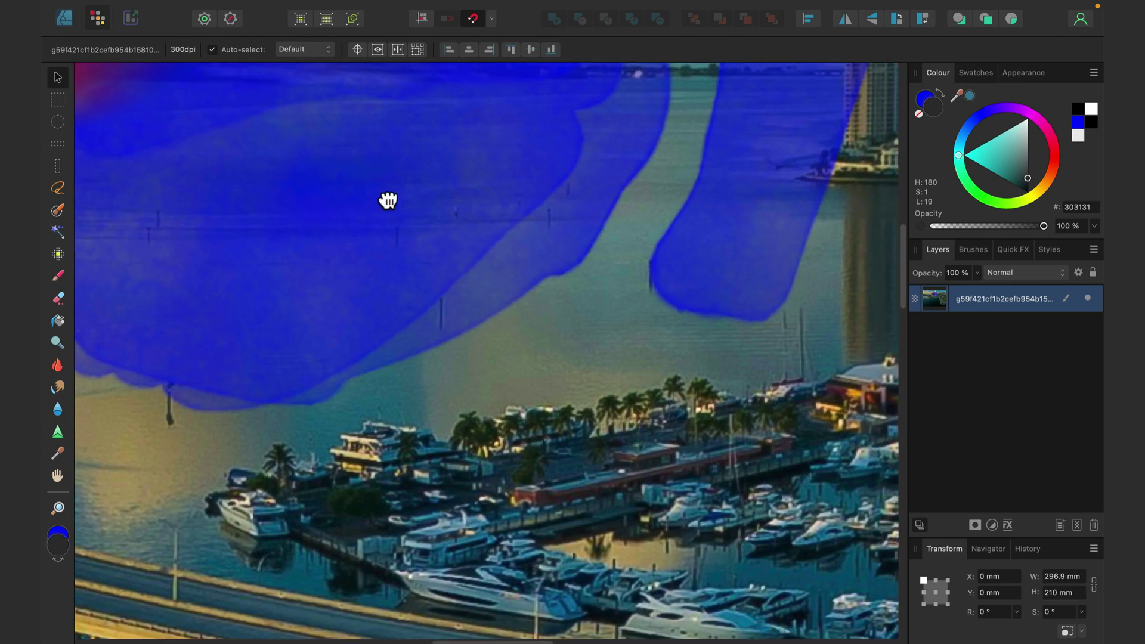
{"action": "scroll", "coordinate": [388, 148], "scroll_direction": "up", "scroll_amount": 5}
{"action": "mouse_move", "coordinate": [317, 278]}
{"action": "left_mouse_down"}
{"action": "mouse_move", "coordinate": [491, 557]}
{"action": "mouse_move", "coordinate": [670, 346]}
{"action": "mouse_move", "coordinate": [401, 243]}
{"action": "mouse_move", "coordinate": [743, 391]}
{"action": "mouse_move", "coordinate": [246, 325]}
{"action": "mouse_move", "coordinate": [524, 284]}
{"action": "left_mouse_up"}
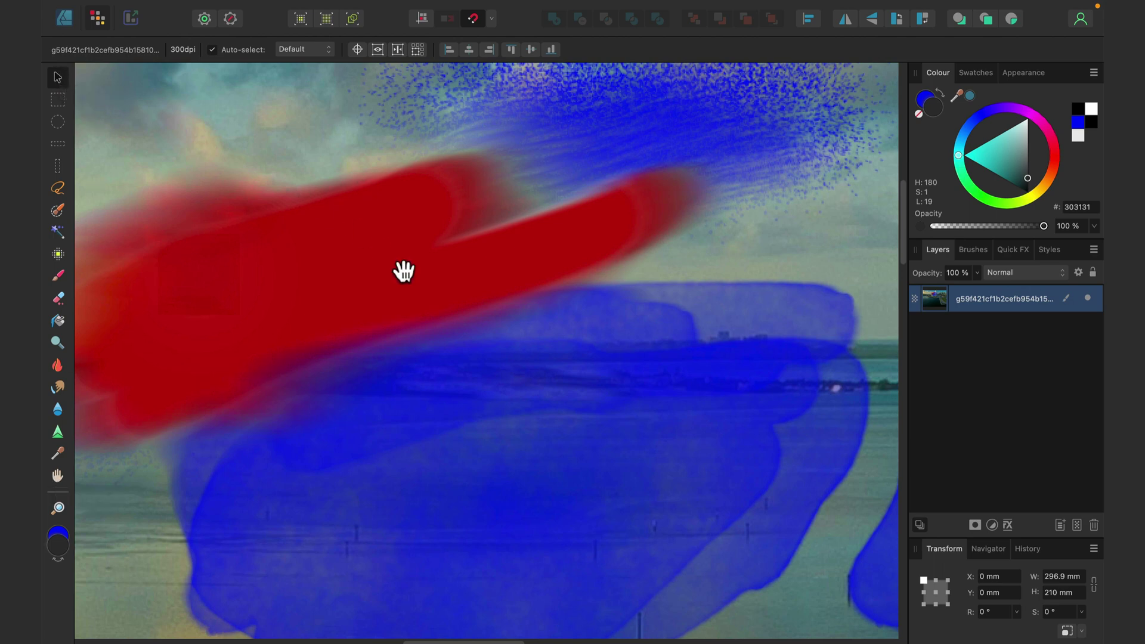
{"action": "scroll", "coordinate": [328, 352], "scroll_direction": "up", "scroll_amount": 5}
{"action": "scroll", "coordinate": [322, 320], "scroll_direction": "down", "scroll_amount": 5}
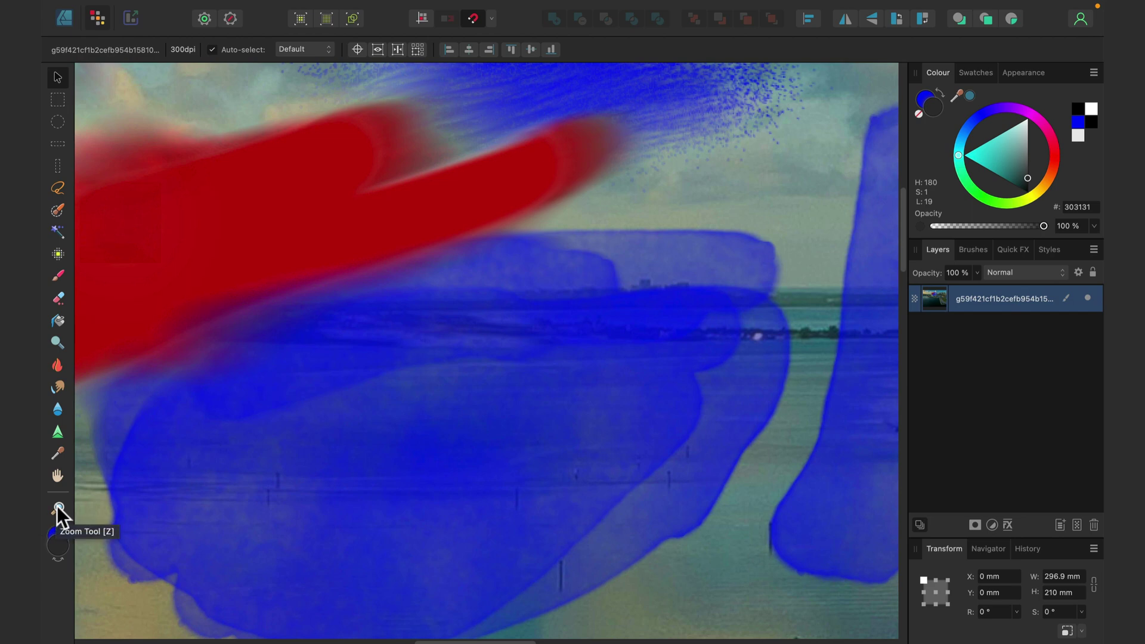
Zoom out to about 150% so the whole painted city photo shows
{"action": "left_click", "coordinate": [58, 509]}
{"action": "left_click", "coordinate": [457, 241]}
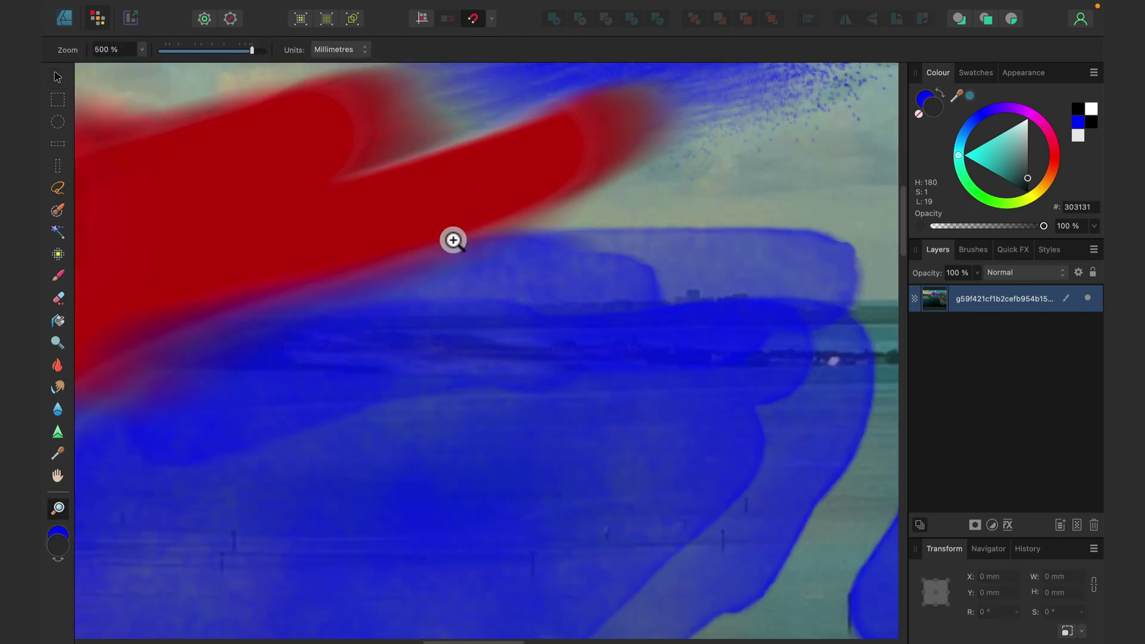
{"action": "mouse_move", "coordinate": [251, 50]}
{"action": "left_mouse_down"}
{"action": "mouse_move", "coordinate": [221, 54]}
{"action": "mouse_move", "coordinate": [247, 55]}
{"action": "left_mouse_up"}
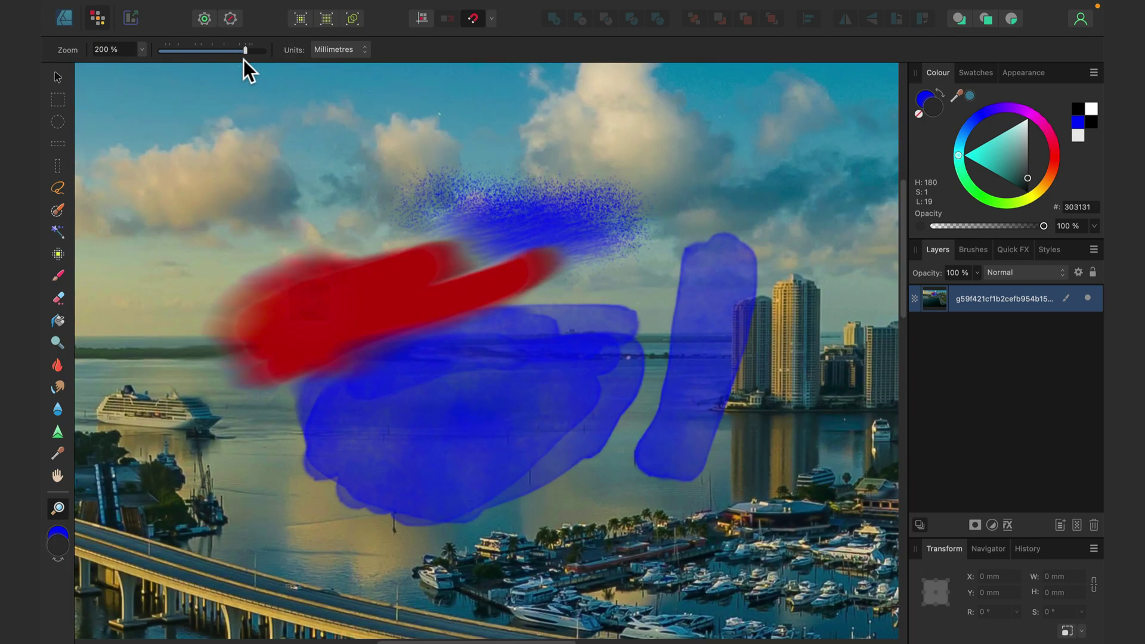
{"action": "key", "text": "super+minus"}
{"action": "key", "text": "super+minus"}
{"action": "key", "text": "super+minus"}
{"action": "key", "text": "super+minus"}
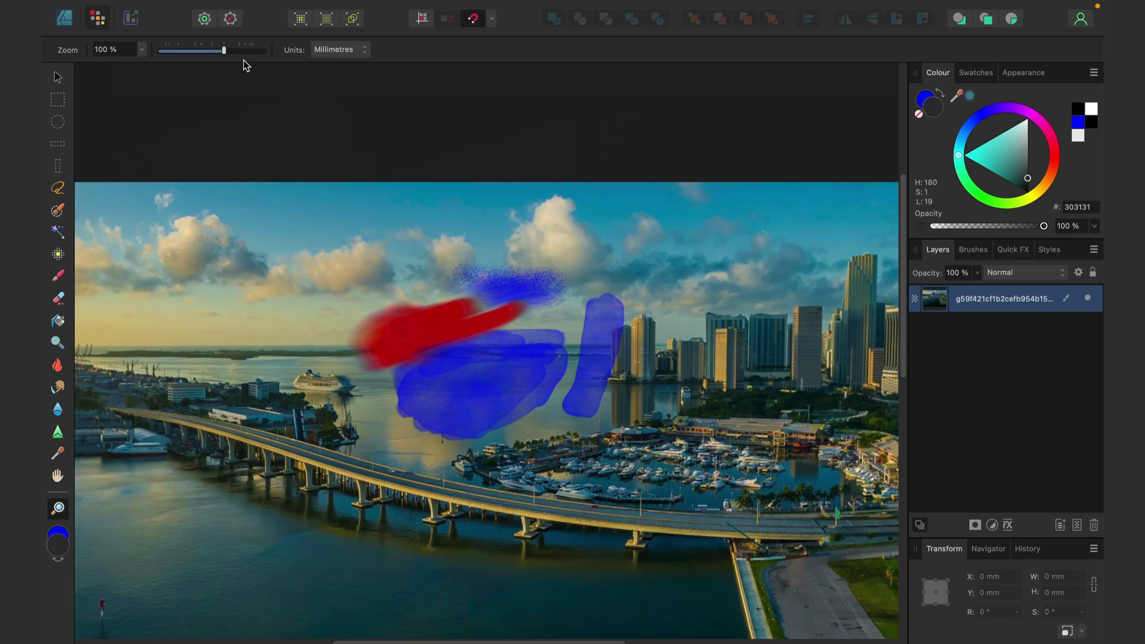